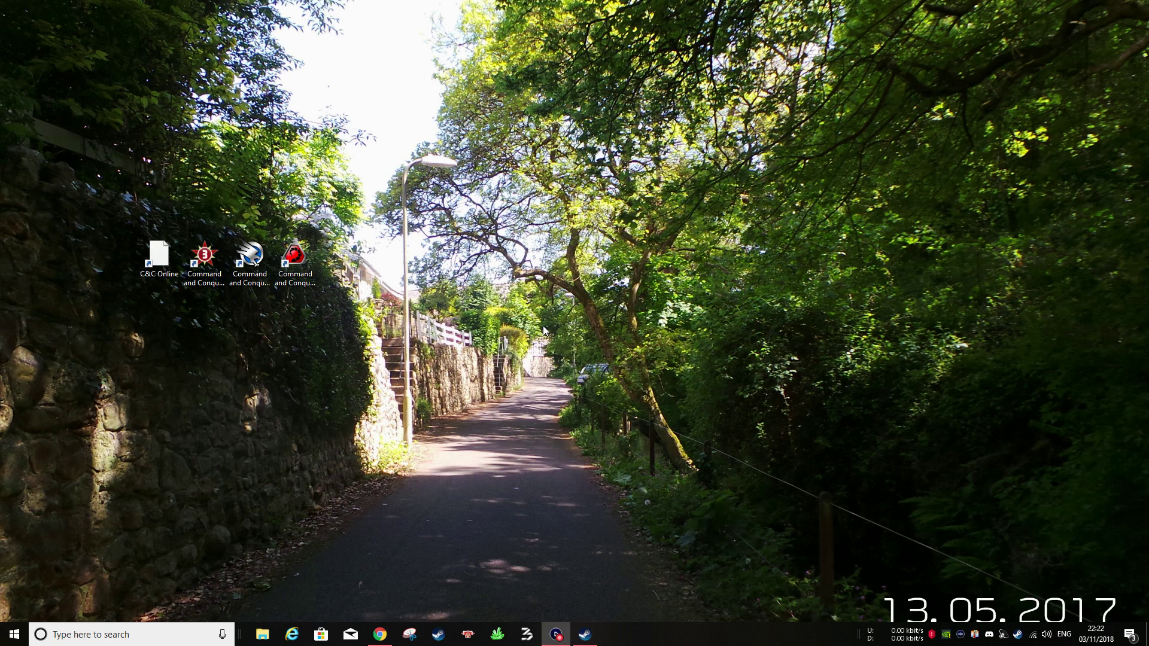
# Restore the browser showing the WrathEd Mod Launcher 1.11 download page.
pyautogui.click(379, 634)
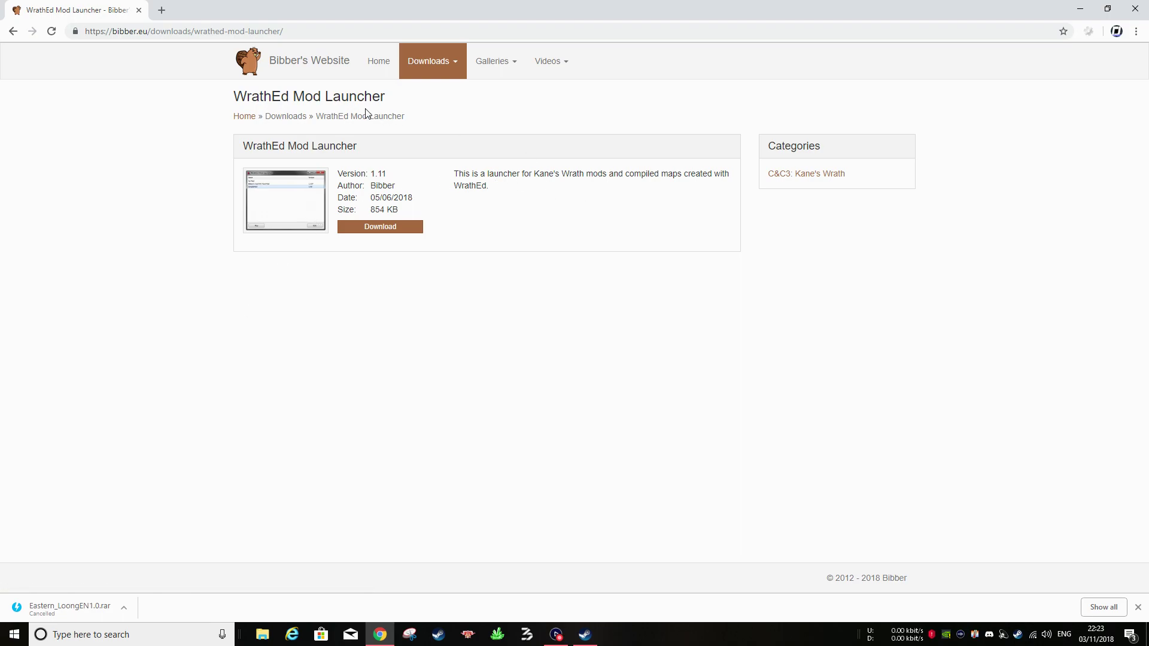
# Minimize the WrathEd Mod Launcher browser window, restoring and re-minimizing it, to reveal the desktop.
pyautogui.click(1080, 9)
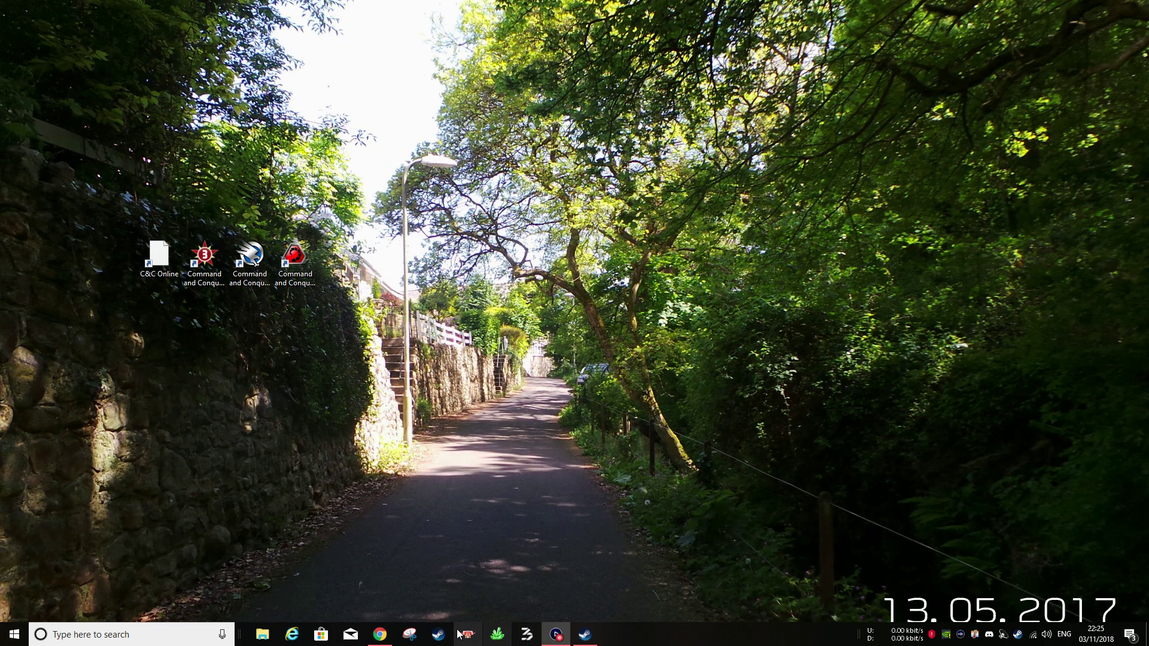
pyautogui.click(380, 635)
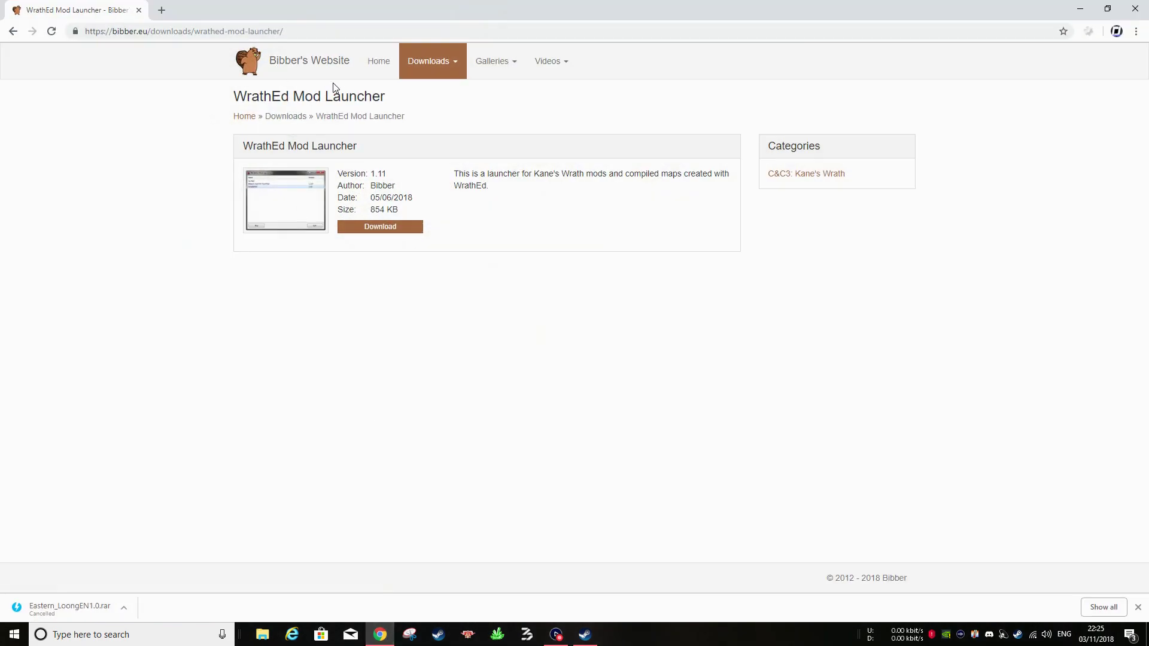
pyautogui.click(1083, 9)
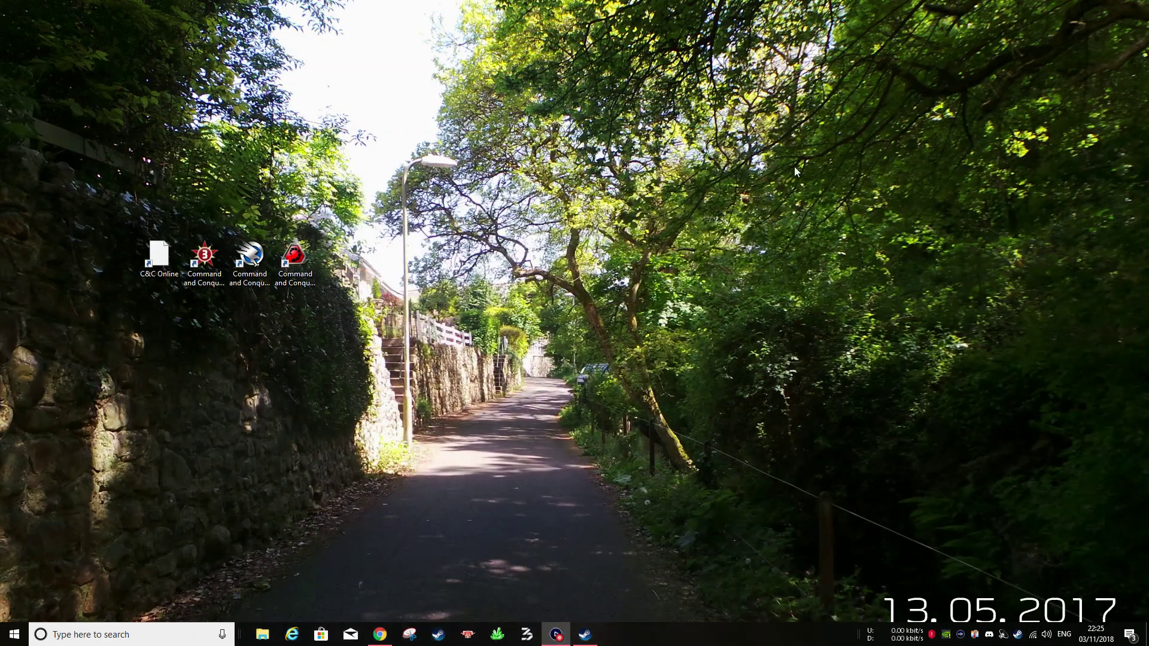
# Drag a WrathEd Mod Launcher shortcut from File Explorer onto the desktop, then bring up Steam's library.
pyautogui.click(260, 635)
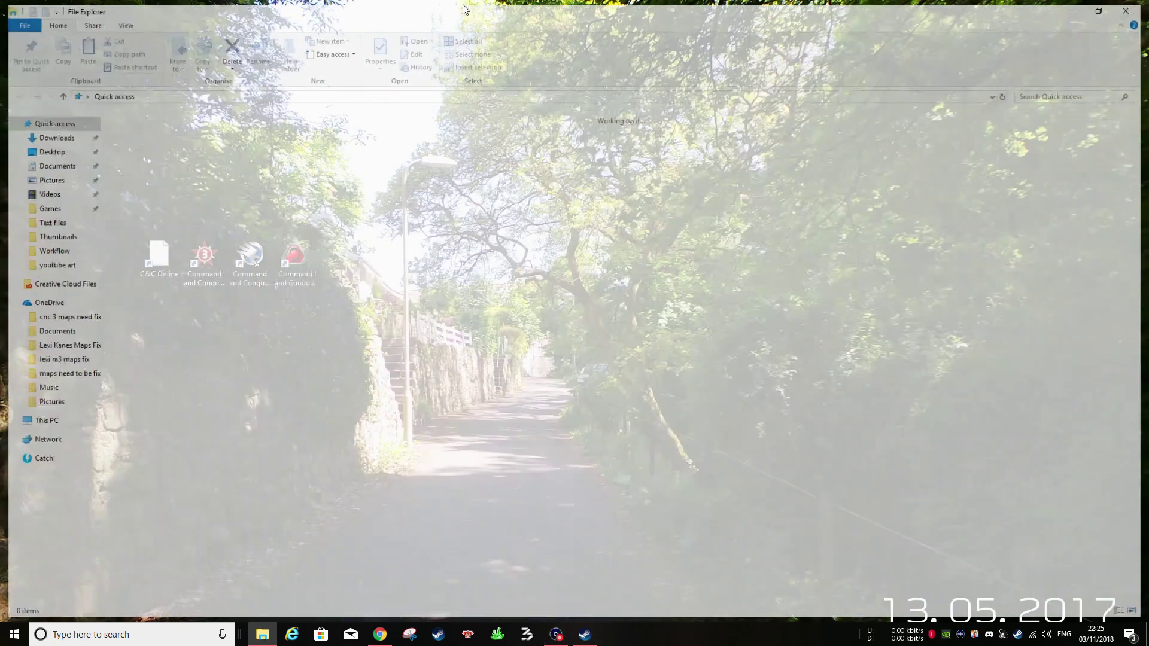
pyautogui.click(261, 636)
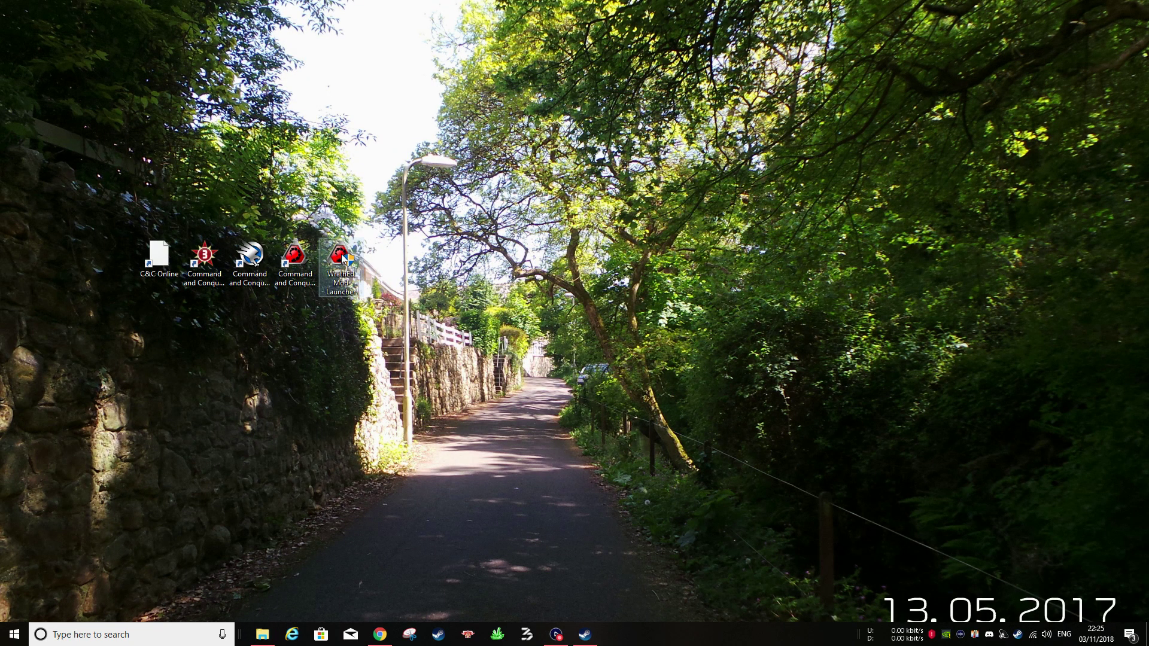
pyautogui.moveTo(340, 257); pyautogui.dragTo(303, 323)
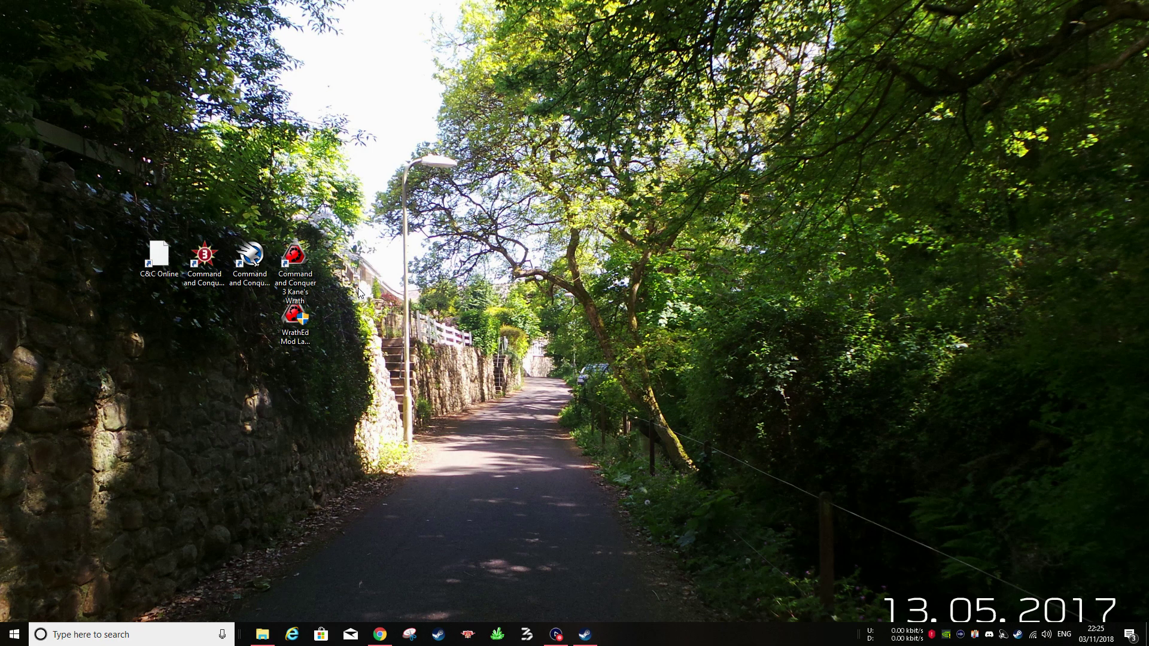
pyautogui.click(381, 314)
pyautogui.click(584, 634)
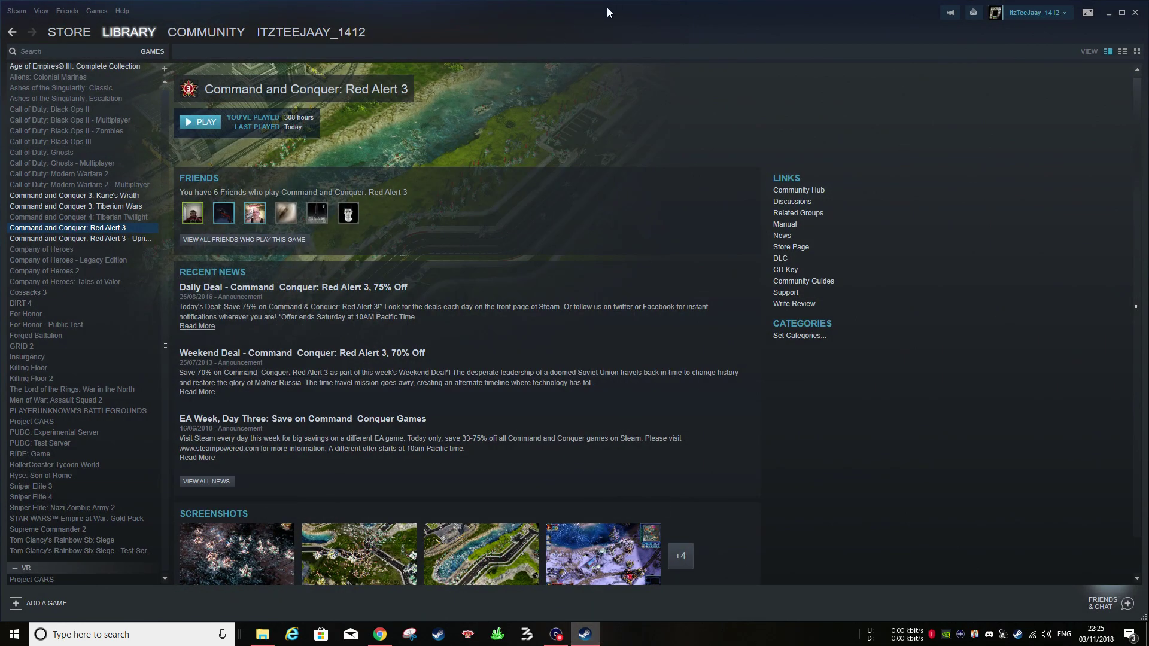
# Delete the '-ui' launch option from Kane's Wrath's Steam properties, leaving launch options empty.
pyautogui.moveTo(607, 12)
pyautogui.mouseDown()
pyautogui.moveTo(413, 546)
pyautogui.moveTo(820, 37)
pyautogui.moveTo(691, 29)
pyautogui.moveTo(607, 5)
pyautogui.mouseUp()
pyautogui.rightClick(114, 195)
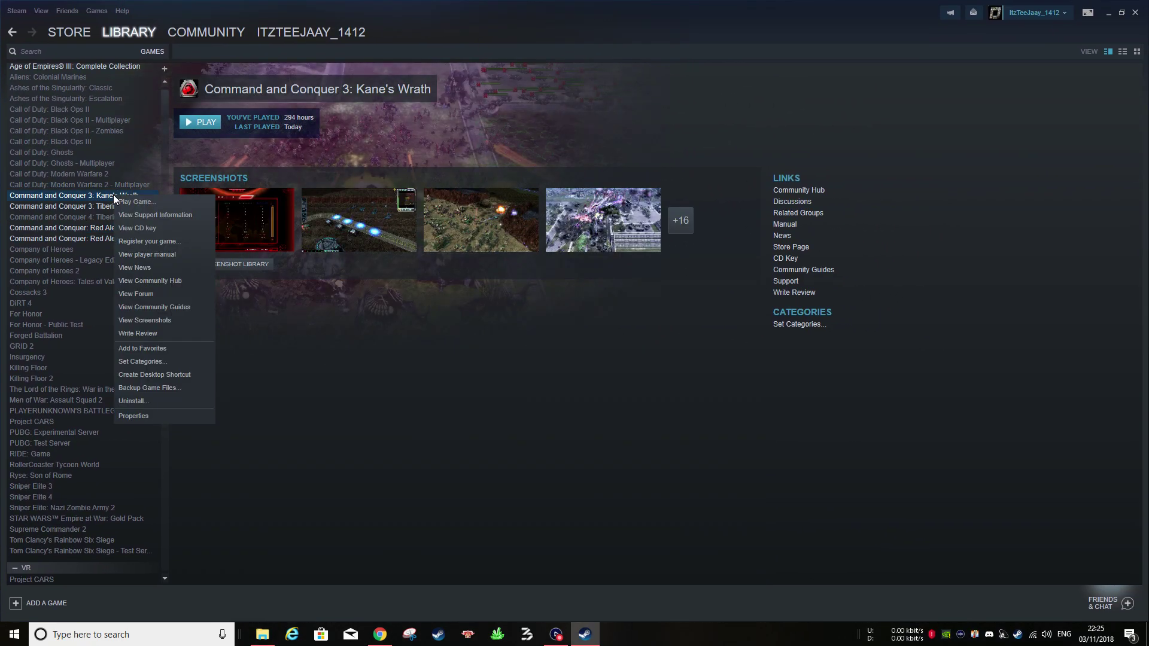
pyautogui.click(143, 416)
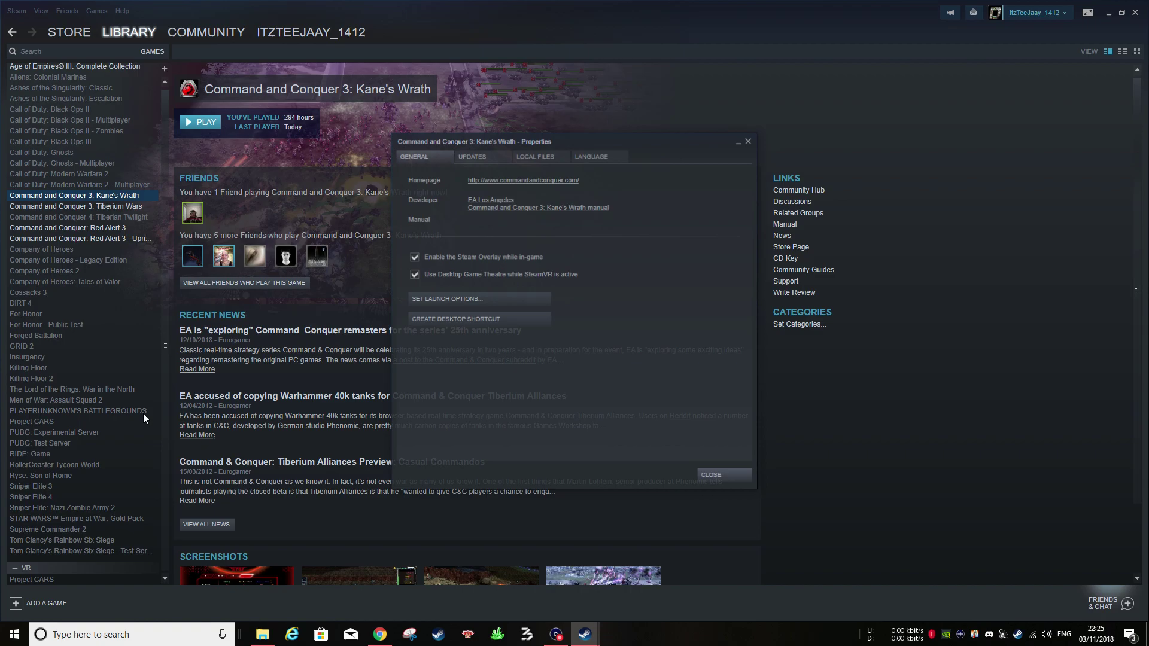
pyautogui.click(452, 295)
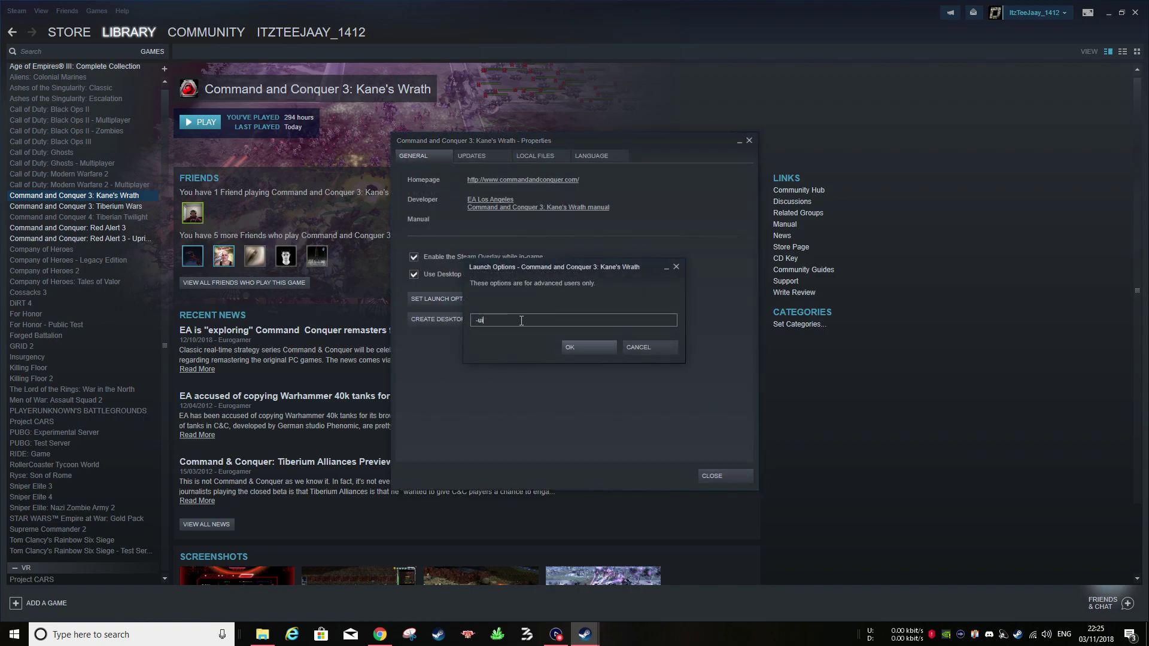
pyautogui.moveTo(491, 318); pyautogui.dragTo(465, 323)
pyautogui.press('BackSpace')
pyautogui.click(572, 347)
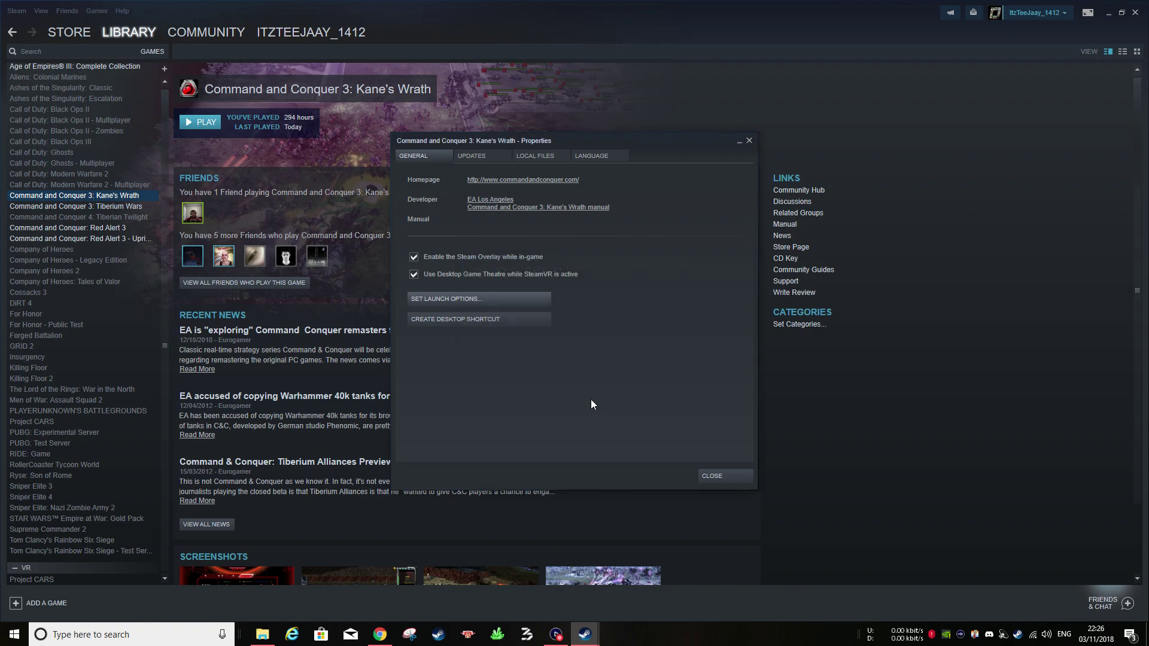
pyautogui.click(709, 475)
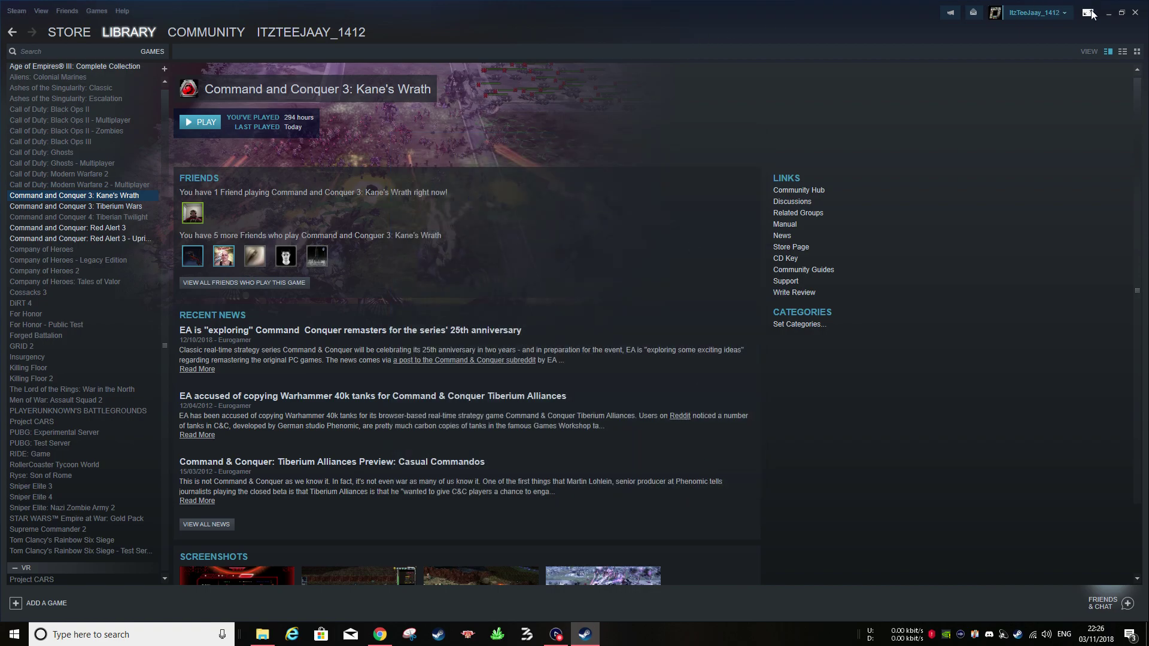
# Minimize Steam and move the WrathEd Mod Launcher desktop icon up to the top row.
pyautogui.click(1109, 13)
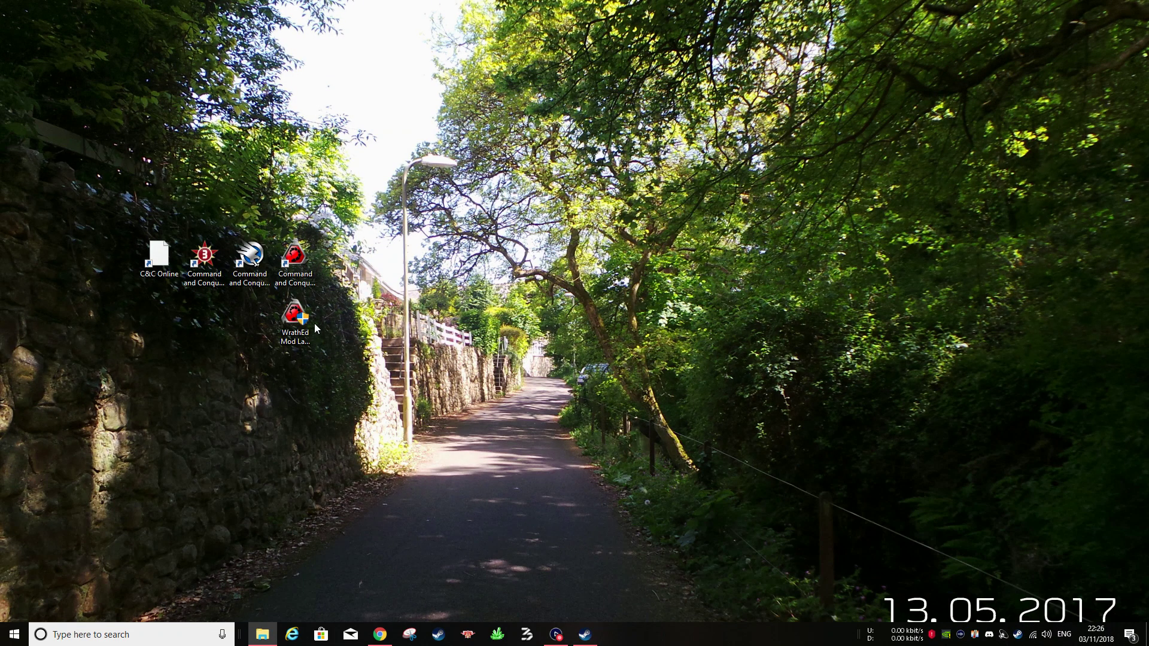
pyautogui.moveTo(298, 317); pyautogui.dragTo(344, 261)
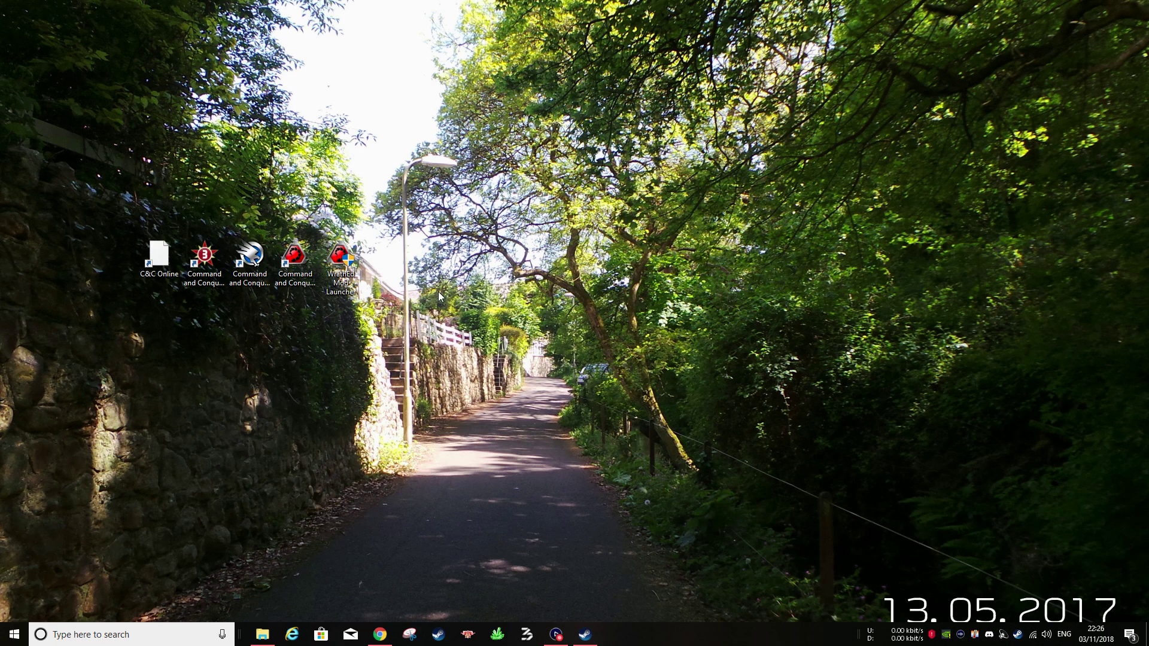
pyautogui.click(380, 634)
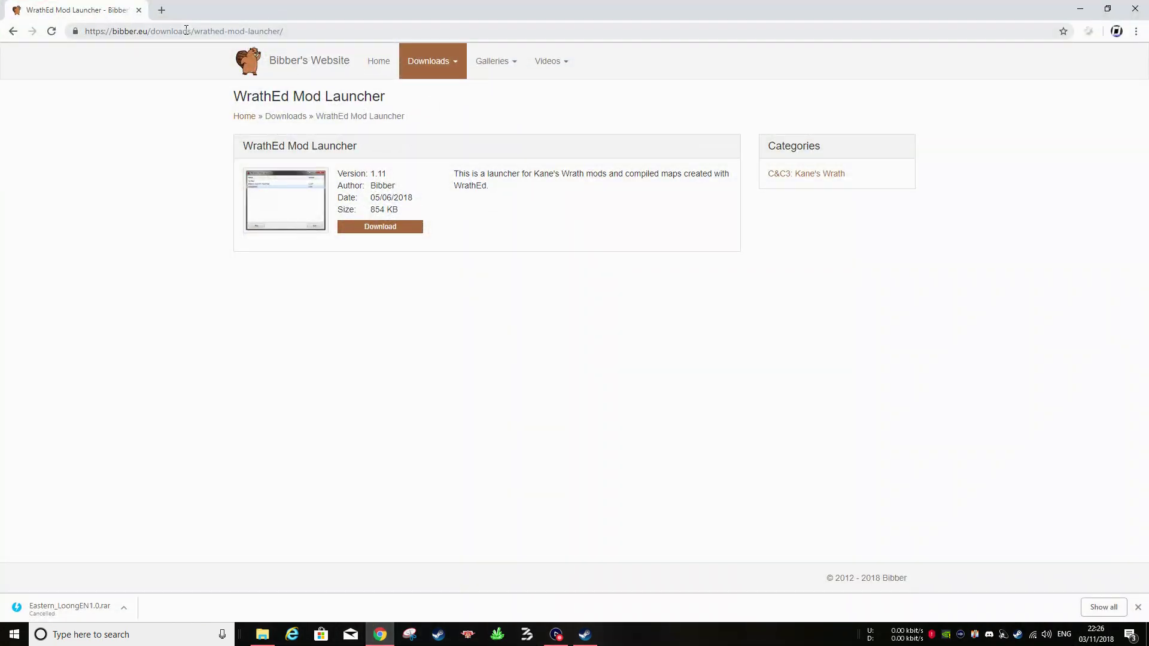
# Go to google.com and search for 'kane's wrath mods'.
pyautogui.click(181, 30)
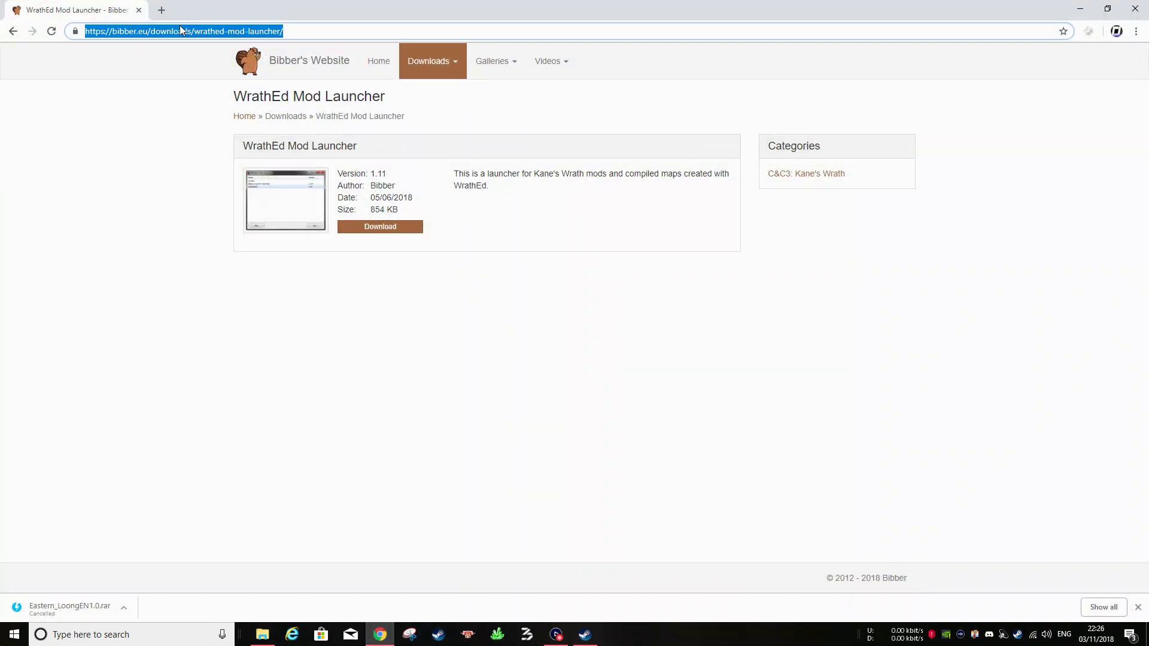
pyautogui.write('google.com')
pyautogui.press('Return')
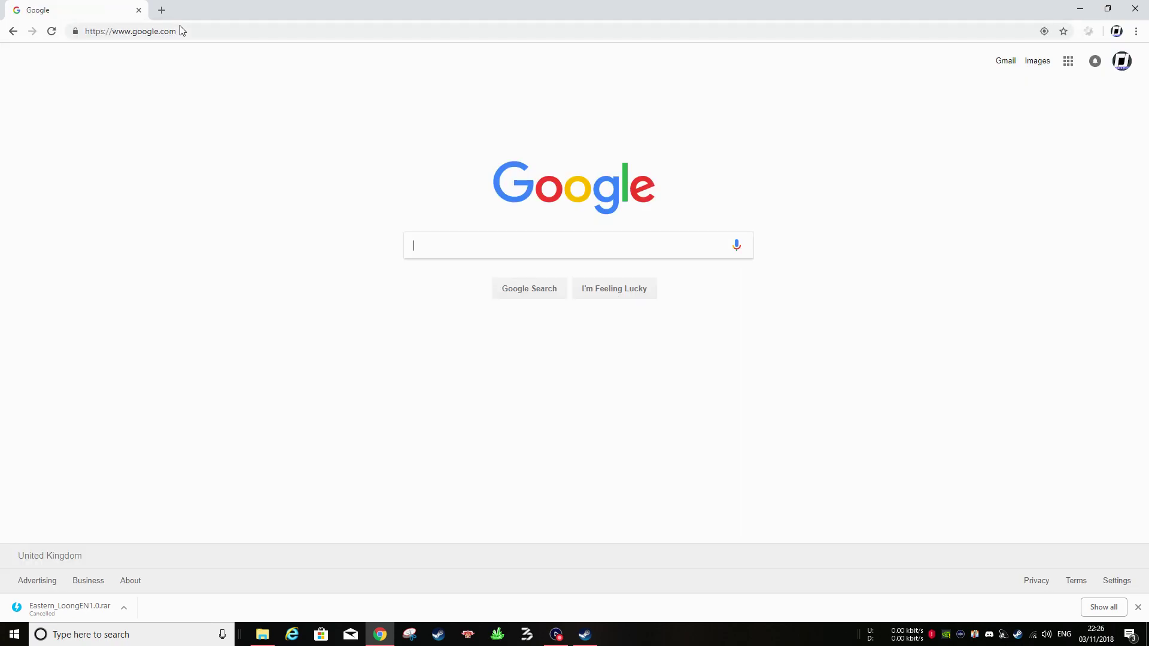
pyautogui.write('ka')
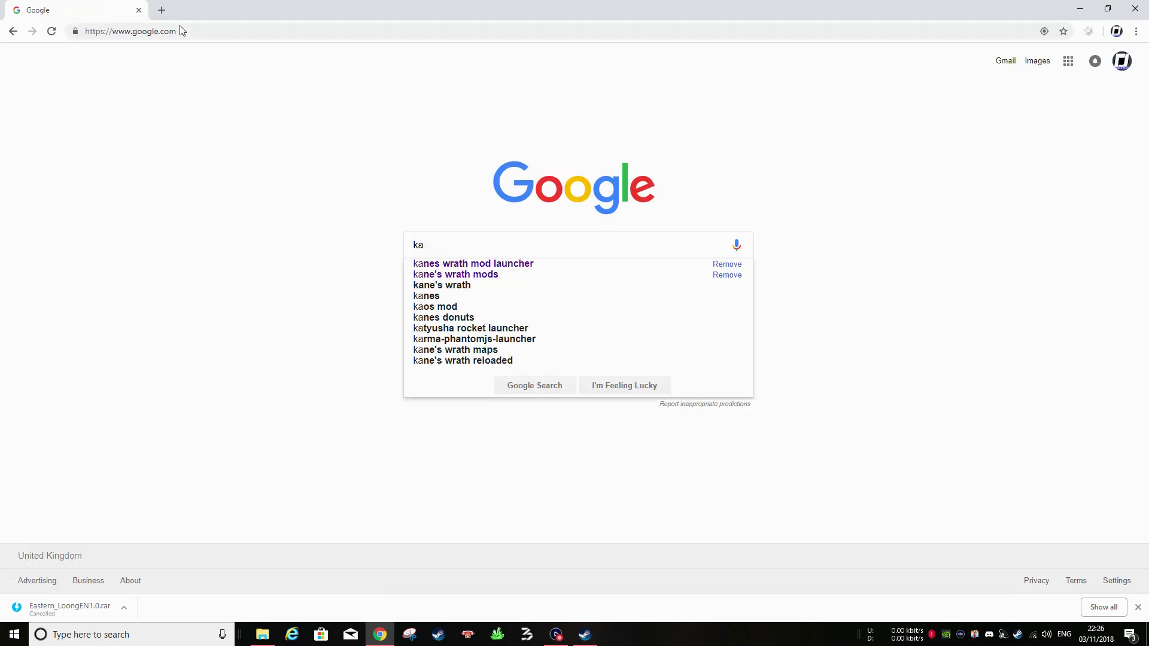
pyautogui.press('Down')
pyautogui.press('Down')
pyautogui.press('Return')
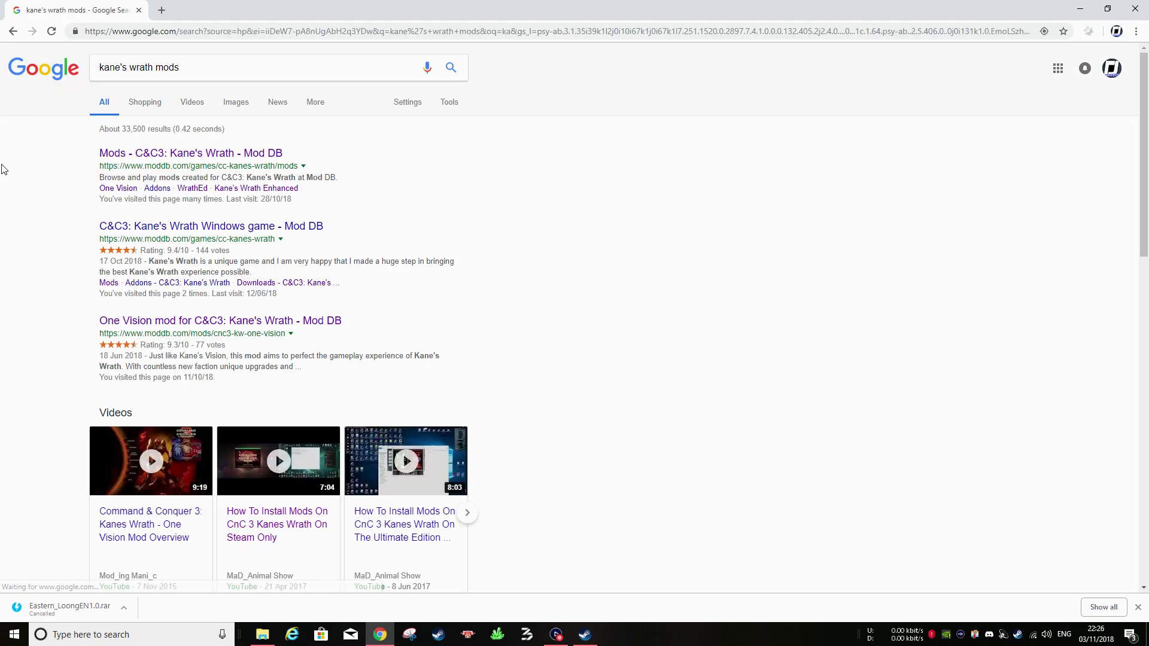
# Open Mod DB's Kane's Wrath mods list and go to the One Vision mod page.
pyautogui.click(105, 153)
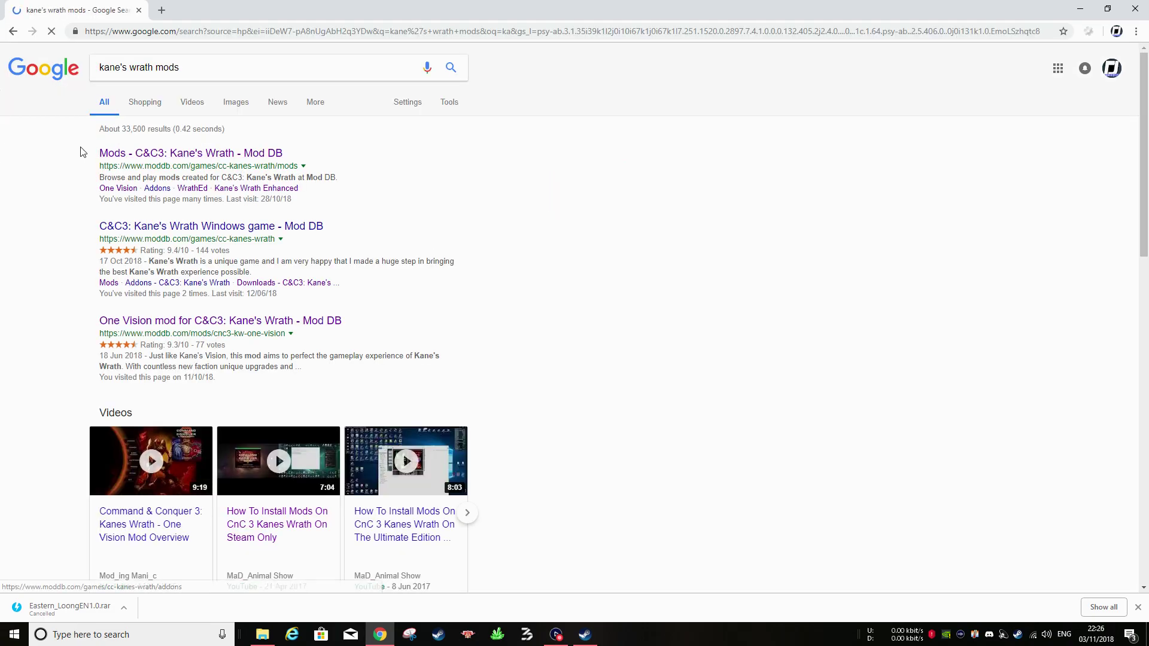
pyautogui.scroll(-4, 205, 263)
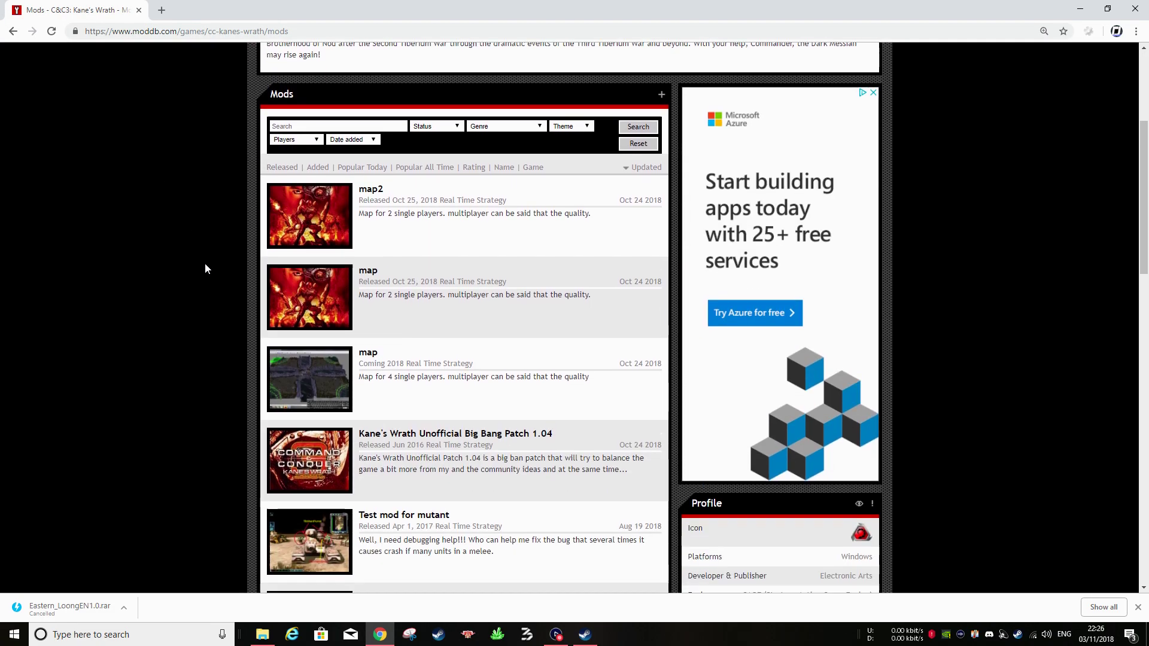
pyautogui.scroll(-6, 205, 263)
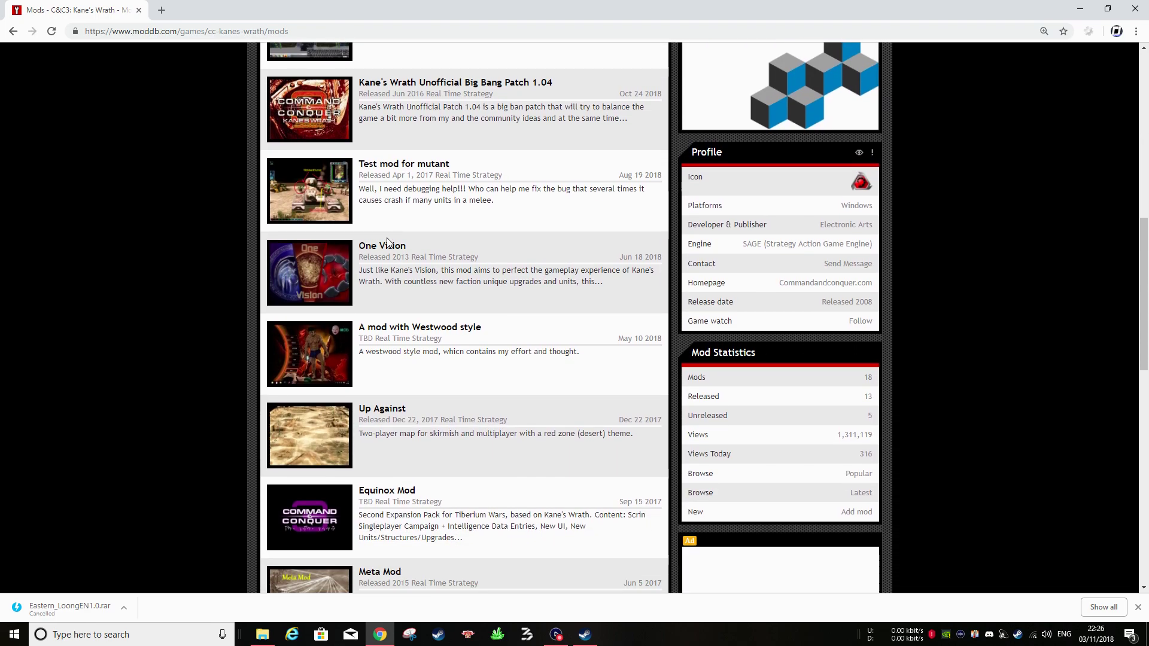
pyautogui.click(387, 245)
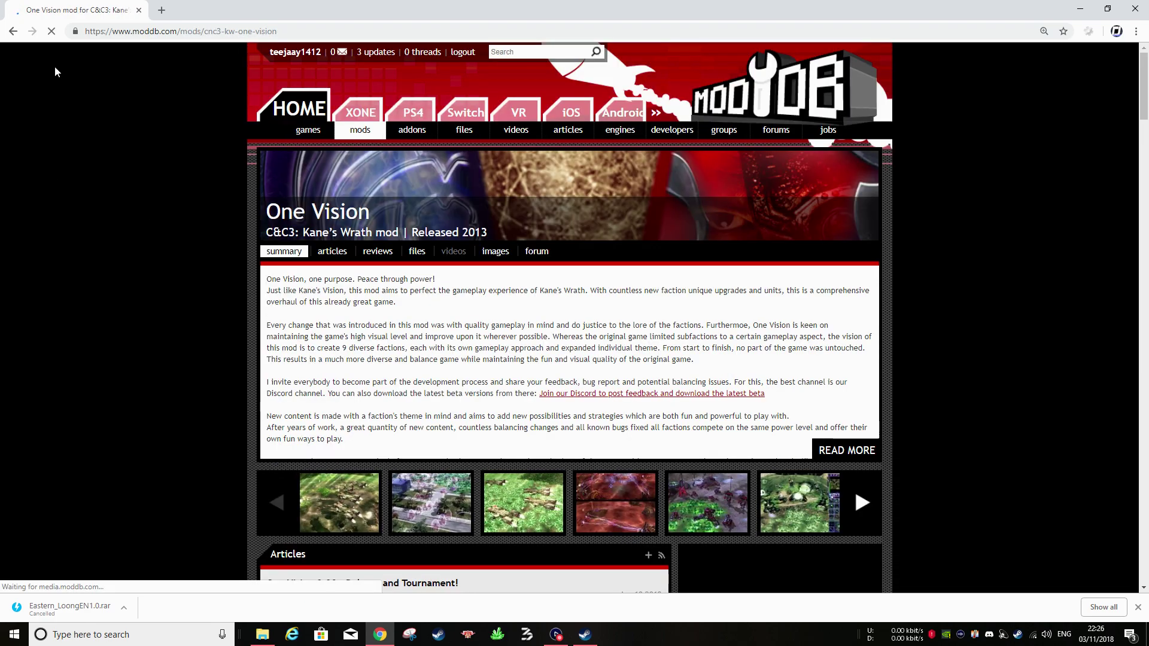
# Download One Vision 0.90 from the mod's files list and minimize the browser.
pyautogui.scroll(-3, 195, 175)
pyautogui.click(417, 129)
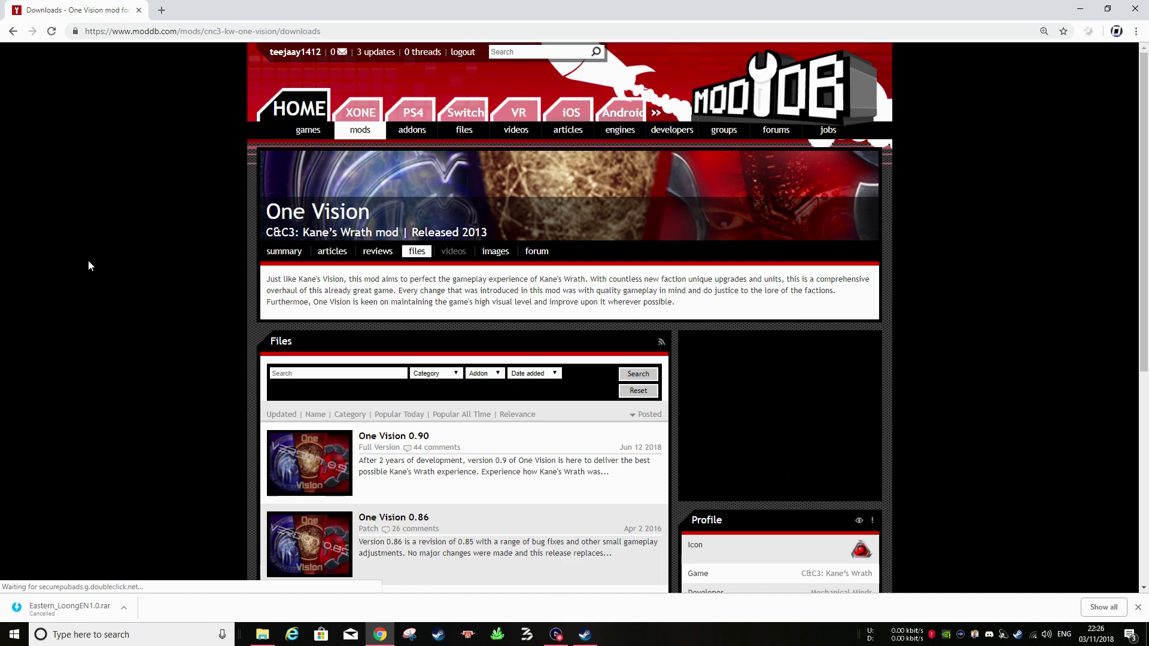
pyautogui.scroll(-3, 88, 263)
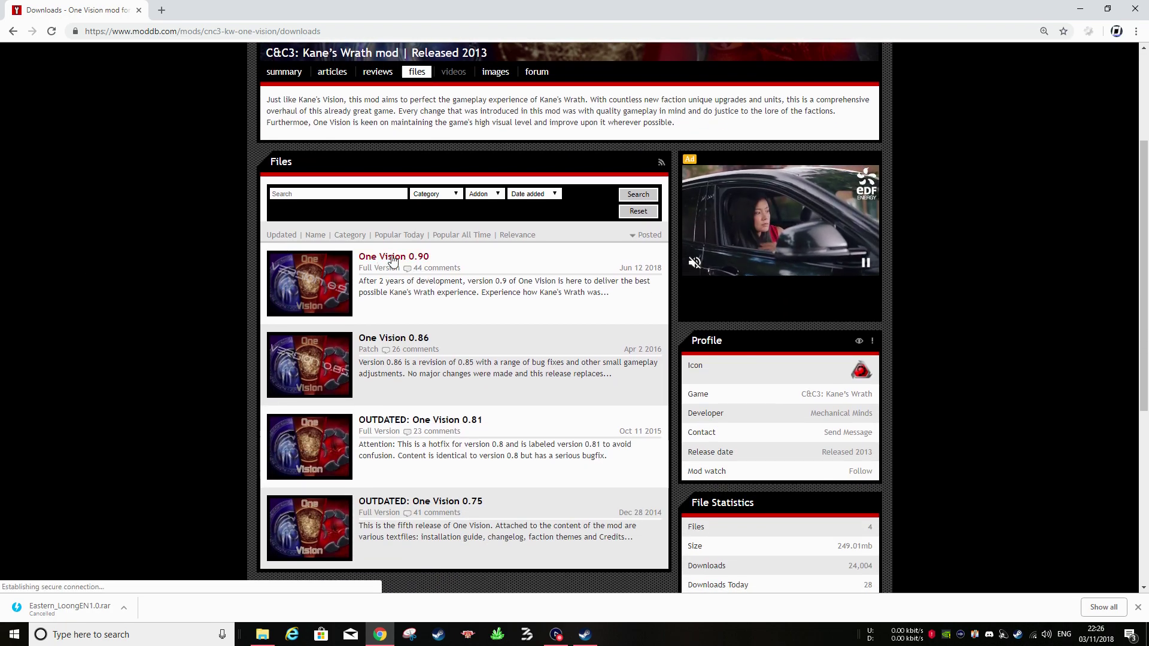
pyautogui.click(393, 260)
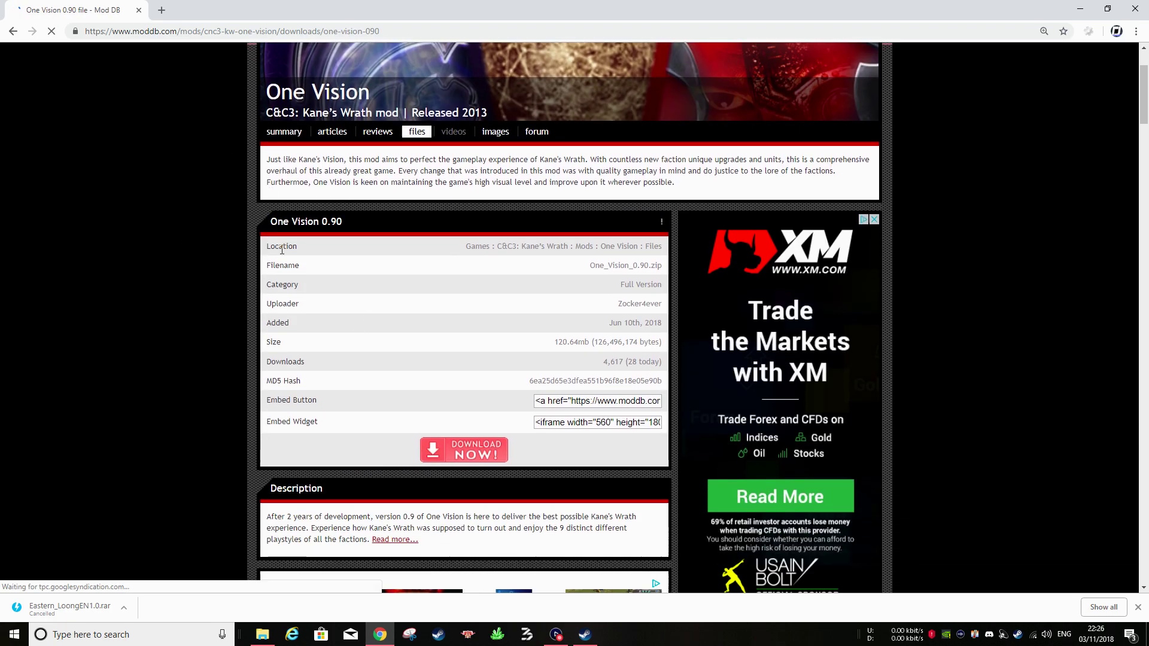
pyautogui.click(471, 395)
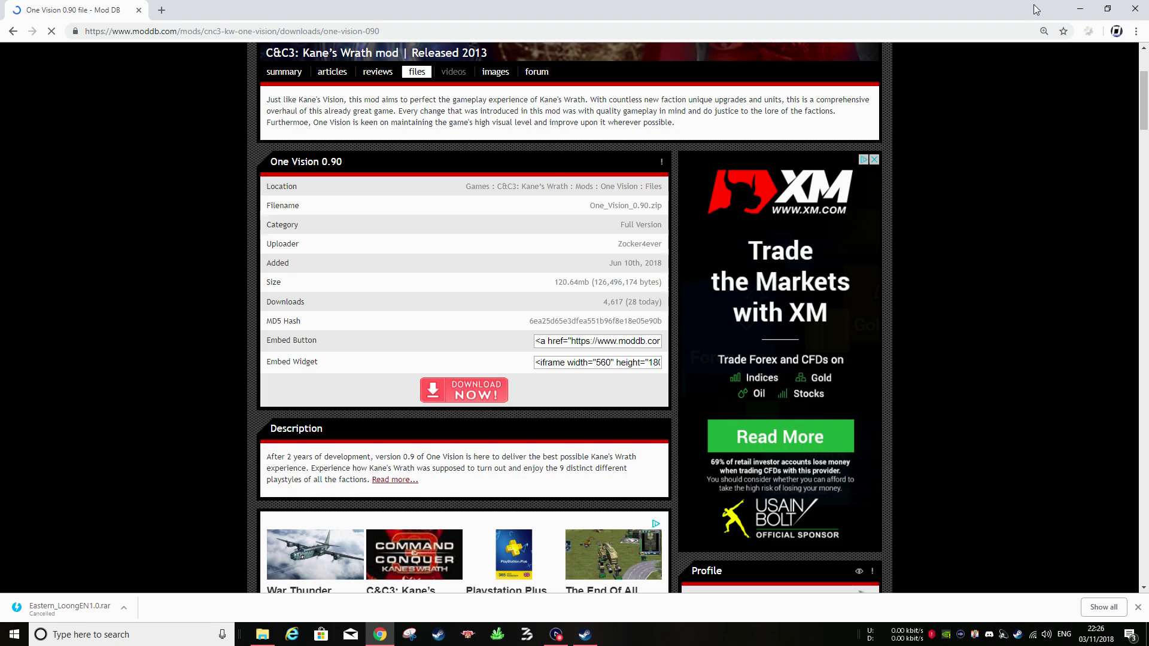
pyautogui.click(1080, 9)
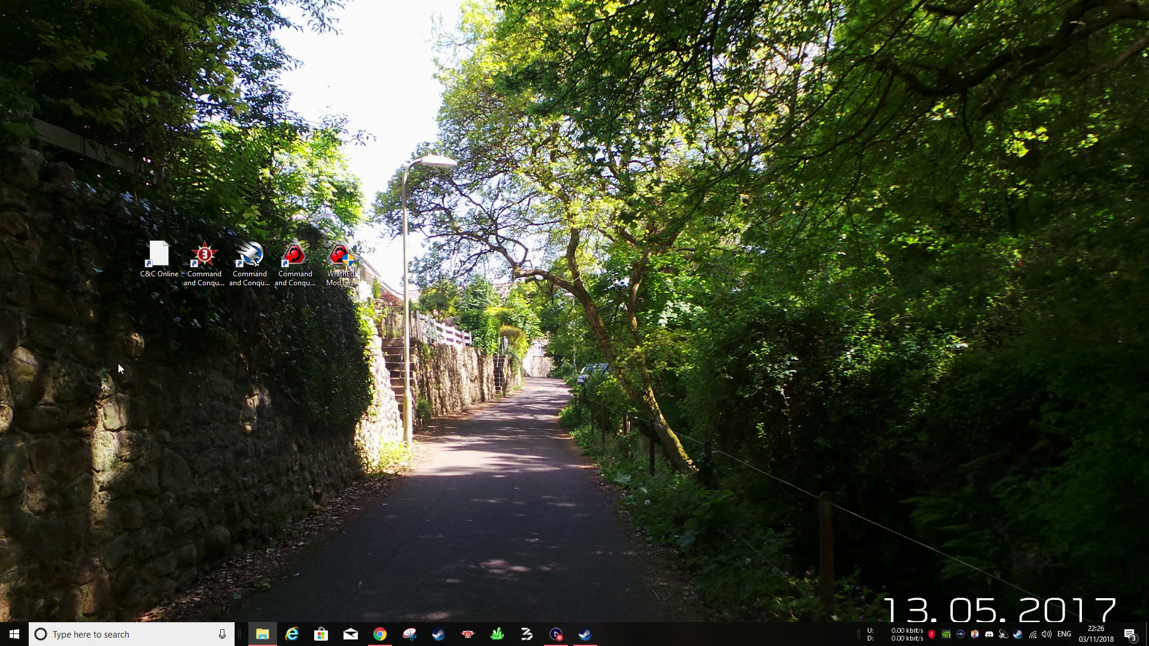
pyautogui.moveTo(159, 256); pyautogui.dragTo(37, 265)
pyautogui.rightClick(66, 252)
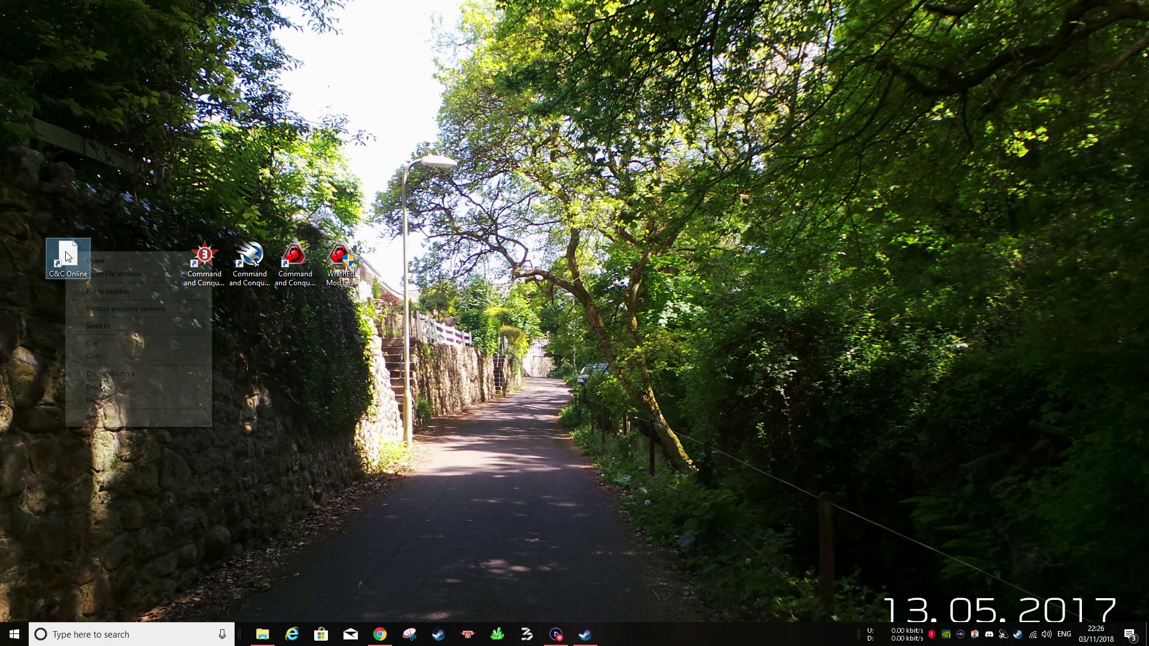
pyautogui.click(116, 357)
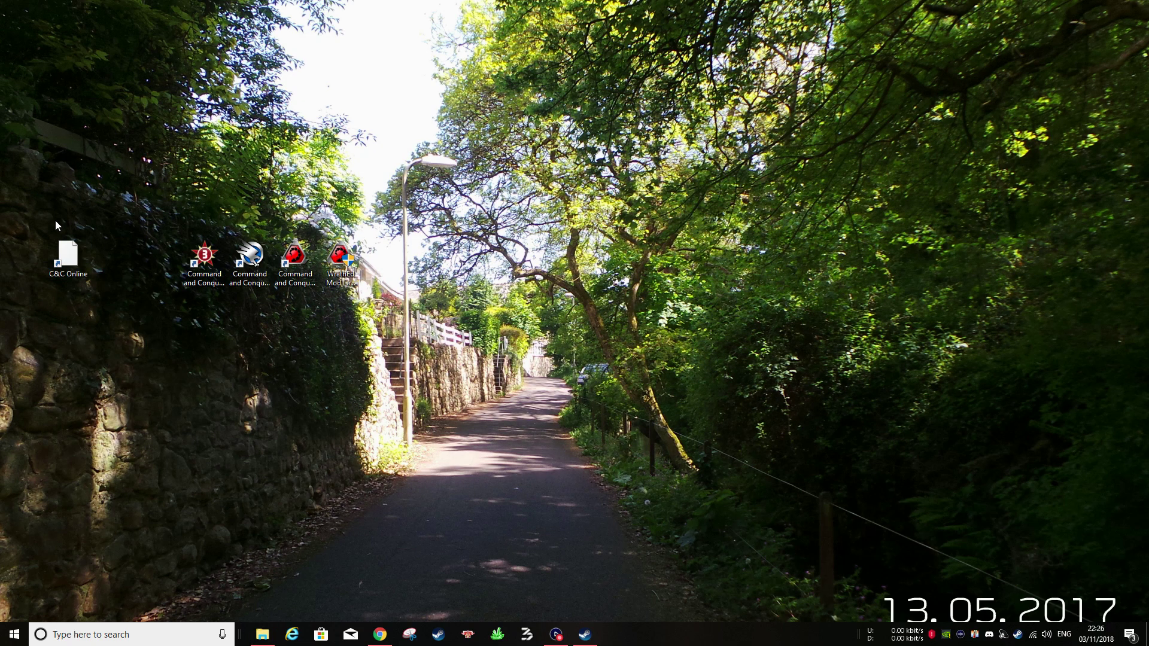
pyautogui.moveTo(71, 252); pyautogui.dragTo(162, 254)
pyautogui.click(239, 416)
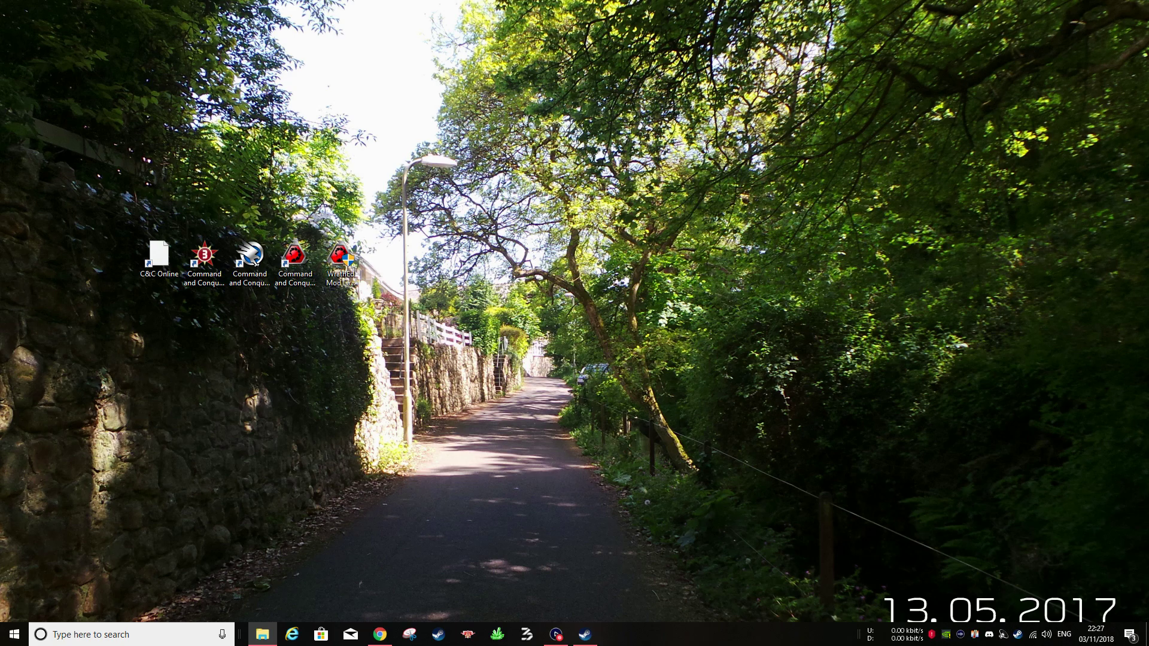
# Open the Command & Conquer 3 Kane's Wrath folder in Documents from File Explorer.
pyautogui.click(262, 634)
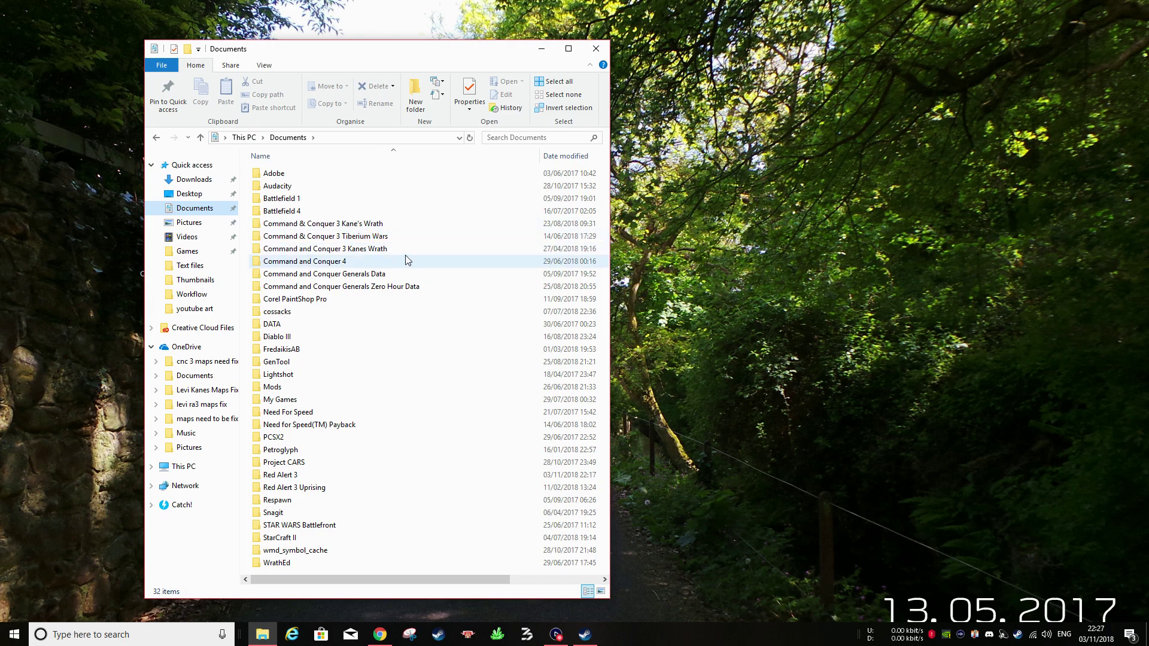
pyautogui.doubleClick(371, 227)
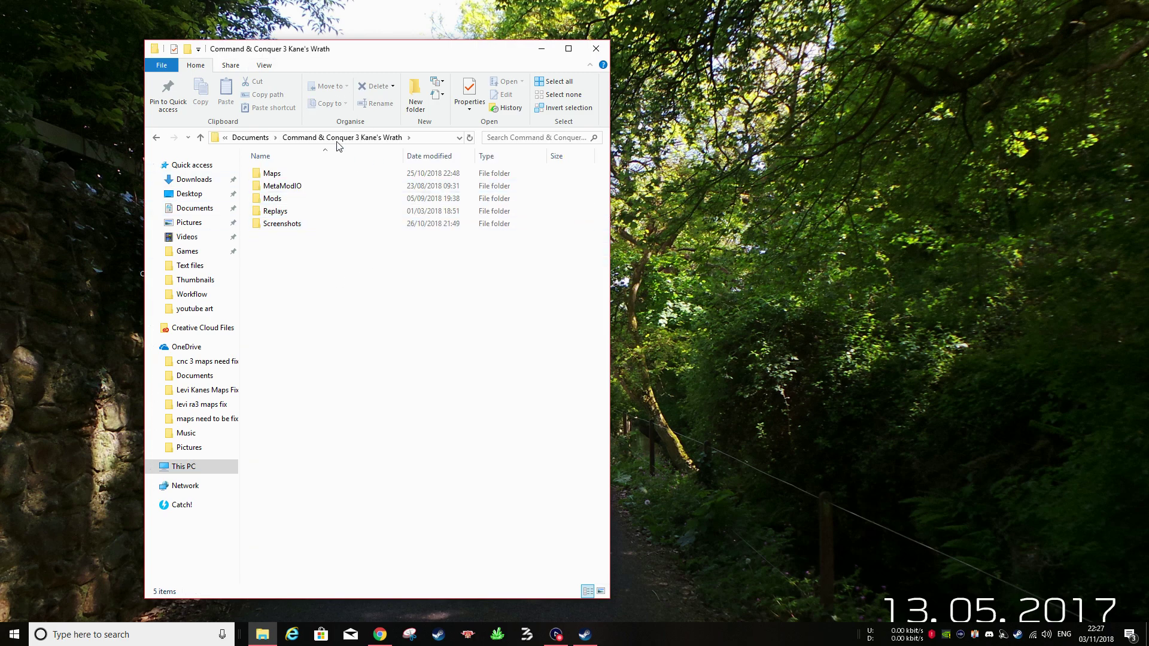
pyautogui.click(286, 202)
pyautogui.click(316, 293)
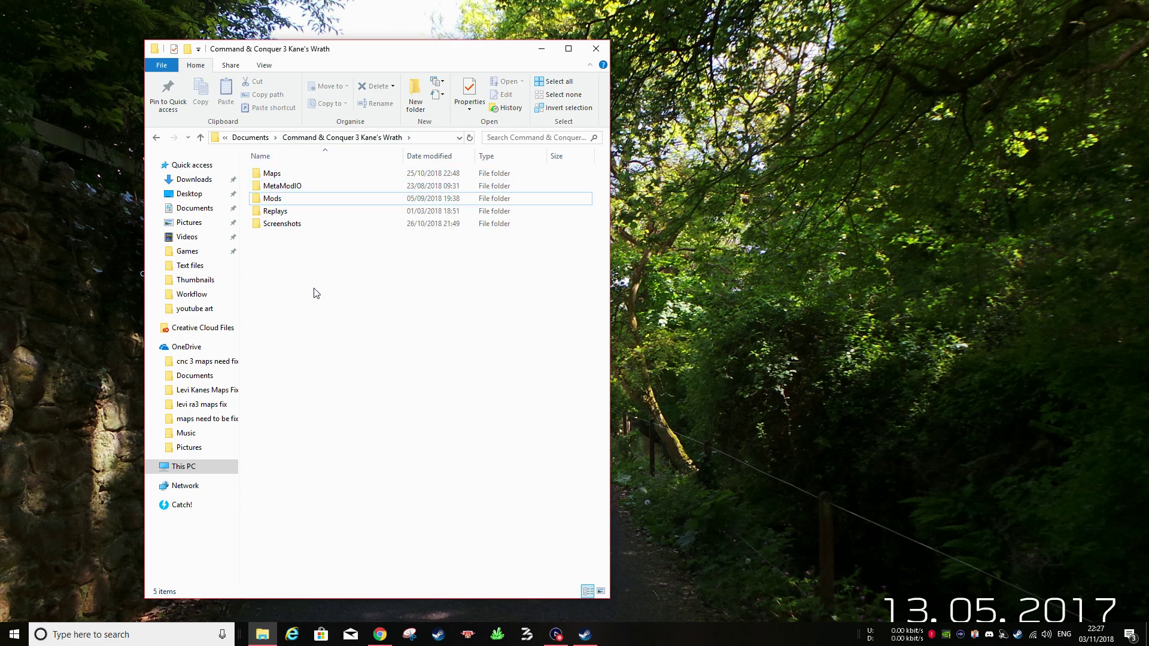
# Create a new folder named 'mods', then cancel the rename and delete it.
pyautogui.rightClick(290, 253)
pyautogui.moveTo(359, 396)
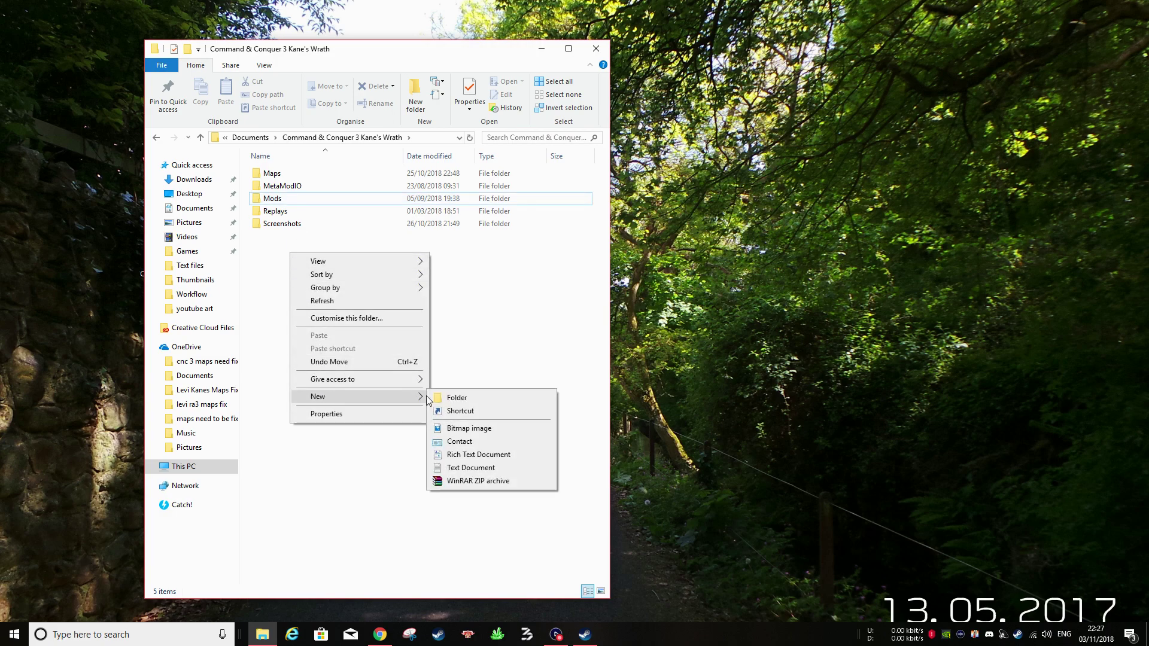
pyautogui.click(462, 400)
pyautogui.write('mods')
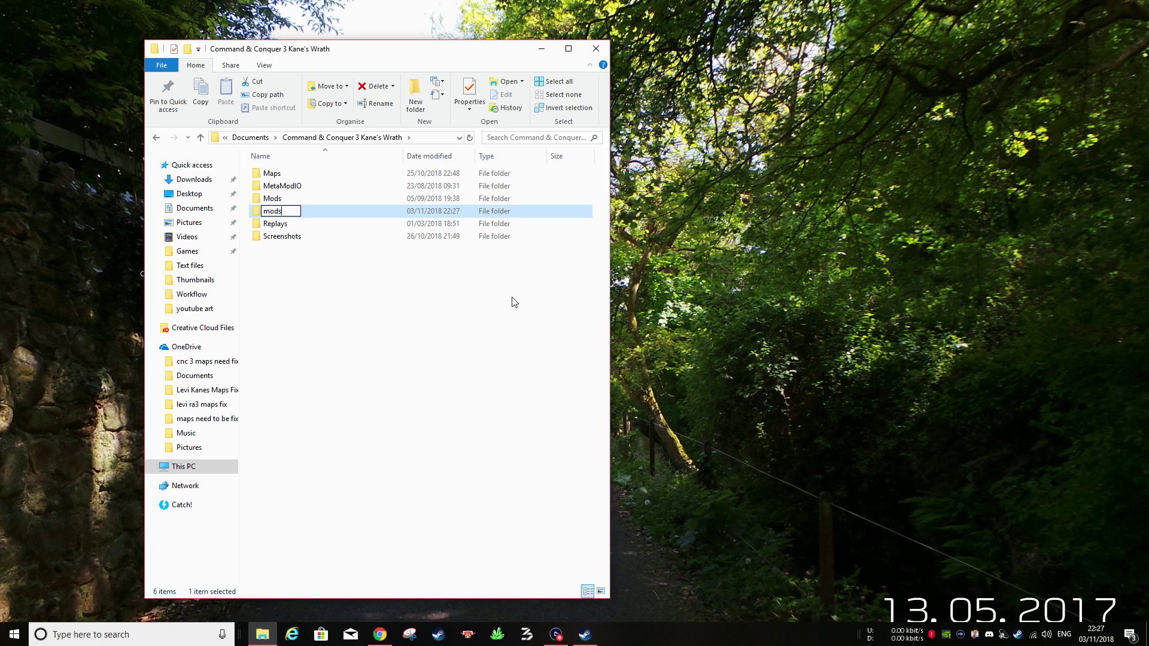
pyautogui.press('BackSpace')
pyautogui.press('BackSpace')
pyautogui.press('BackSpace')
pyautogui.press('BackSpace')
pyautogui.press('Escape')
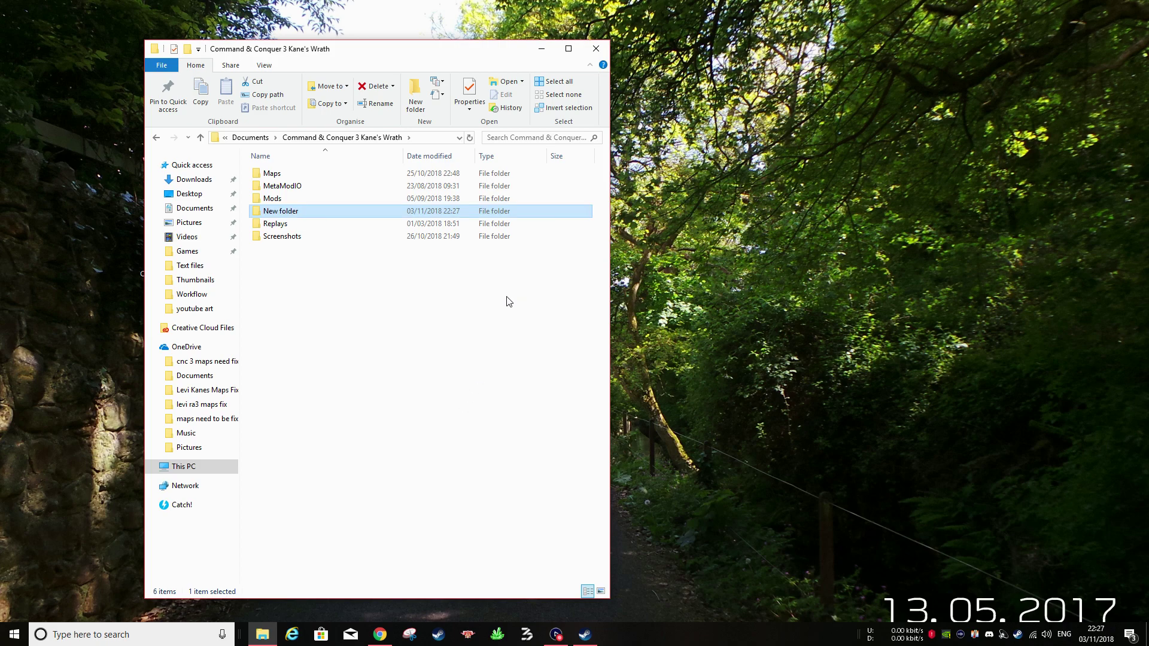
pyautogui.press('Delete')
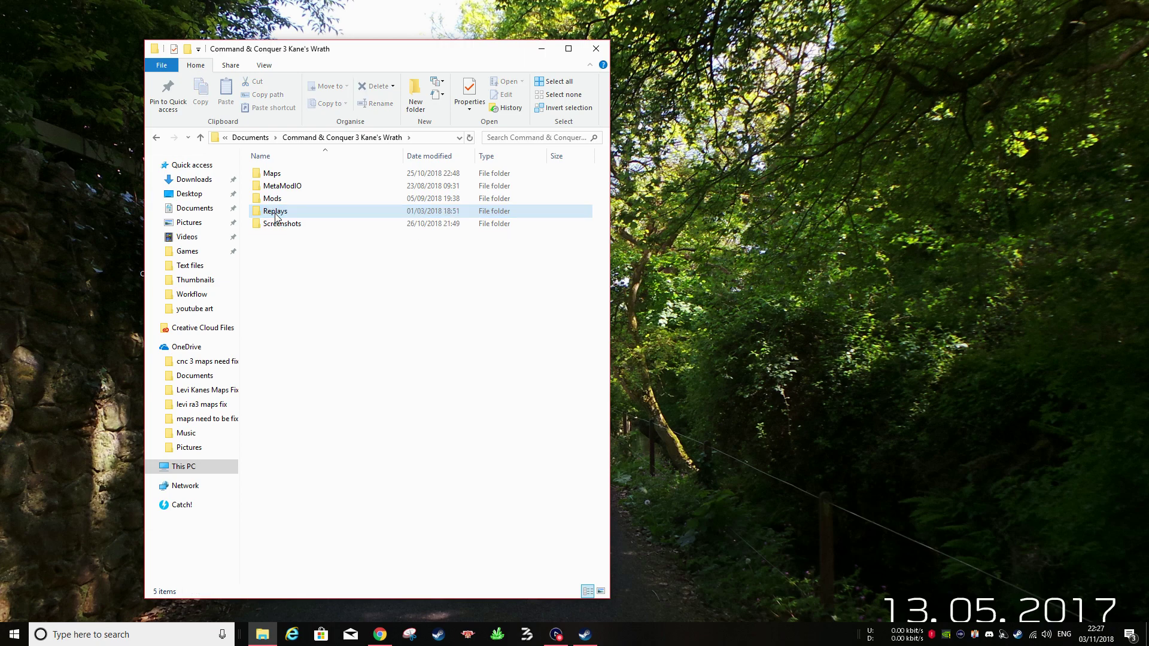
# Open Mods > One Vision and check its six 0.90 and 0.92a files.
pyautogui.doubleClick(304, 198)
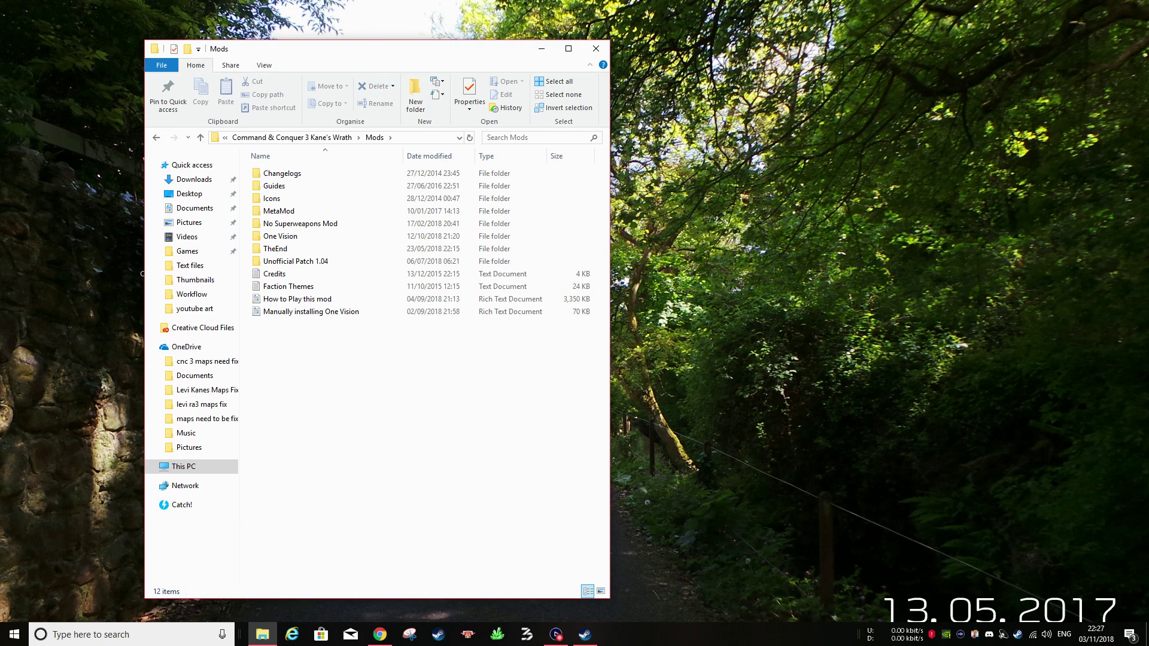
pyautogui.moveTo(374, 52); pyautogui.dragTo(473, 49)
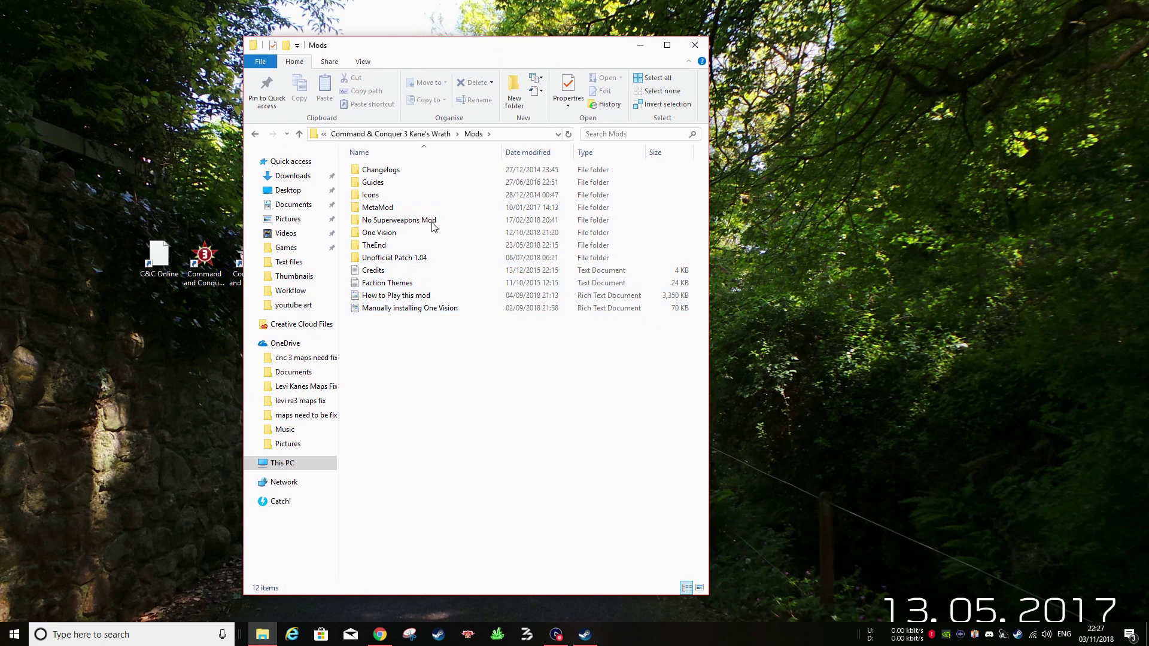
pyautogui.moveTo(430, 55); pyautogui.dragTo(382, 51)
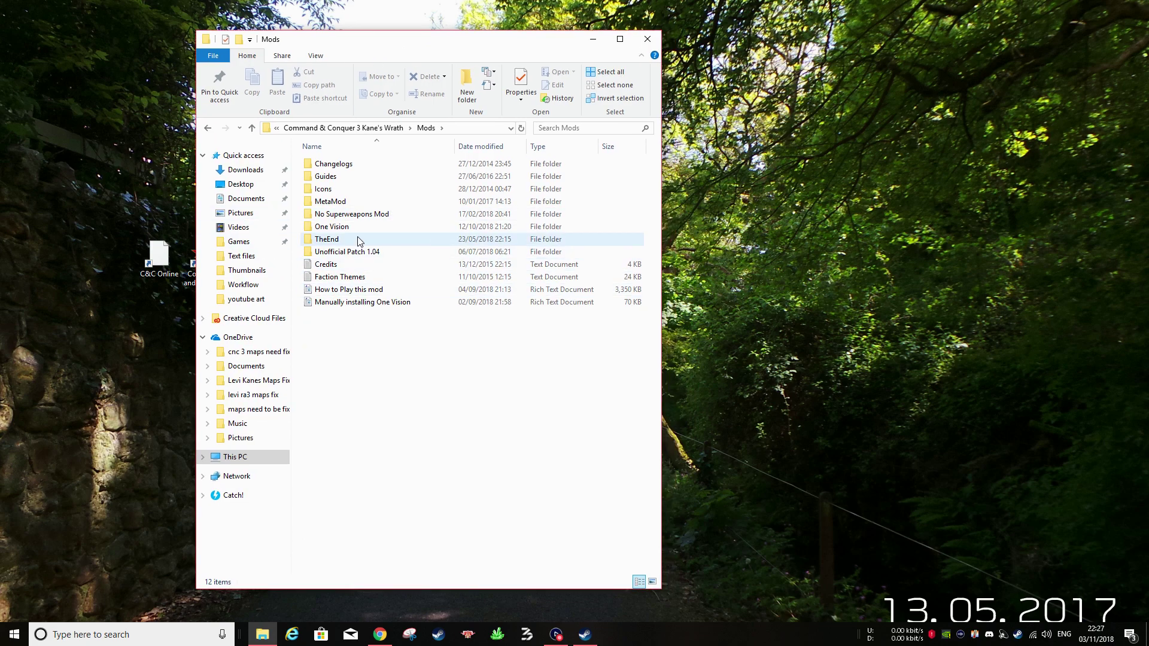
pyautogui.click(350, 228)
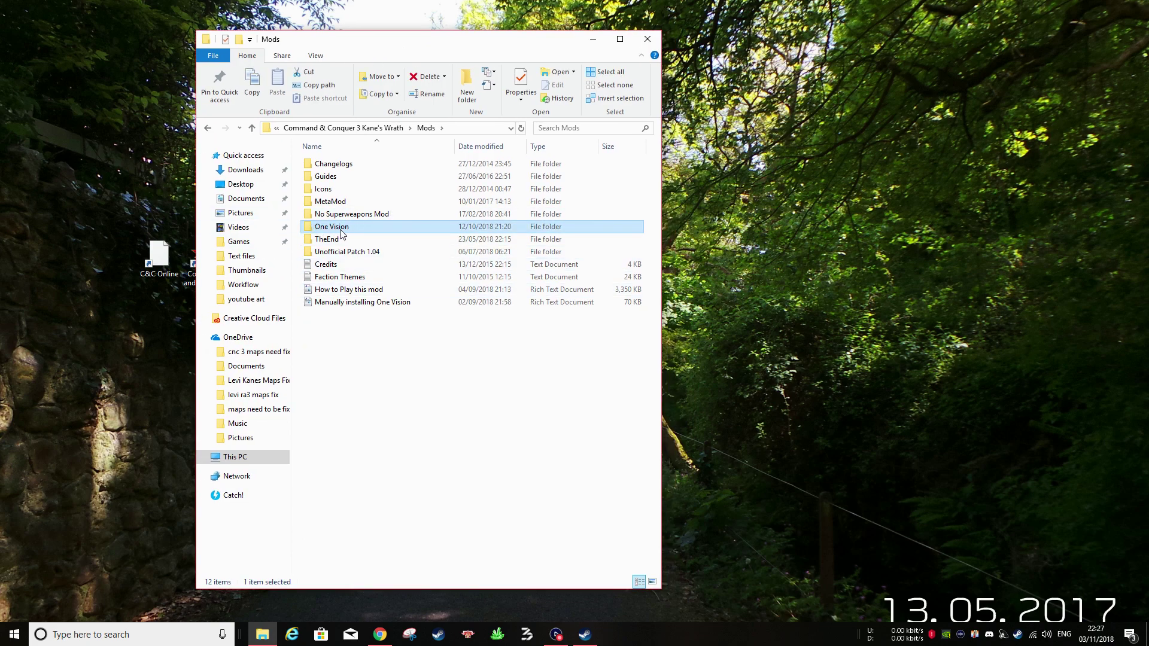
pyautogui.doubleClick(390, 233)
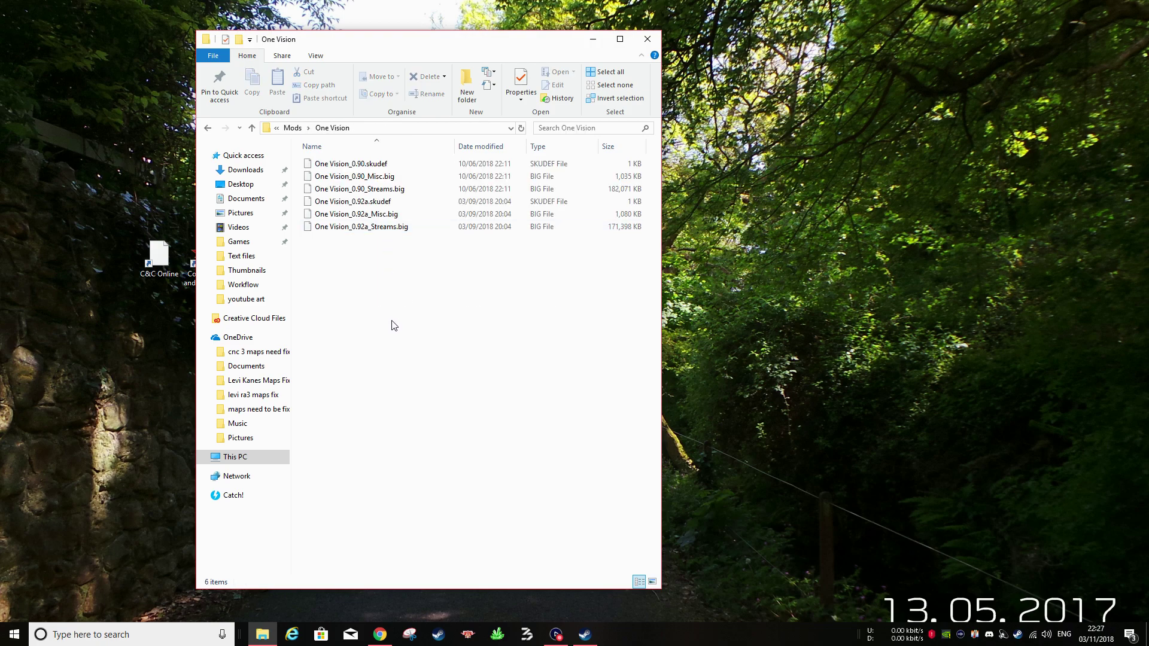
pyautogui.moveTo(392, 321); pyautogui.dragTo(404, 149)
pyautogui.click(403, 329)
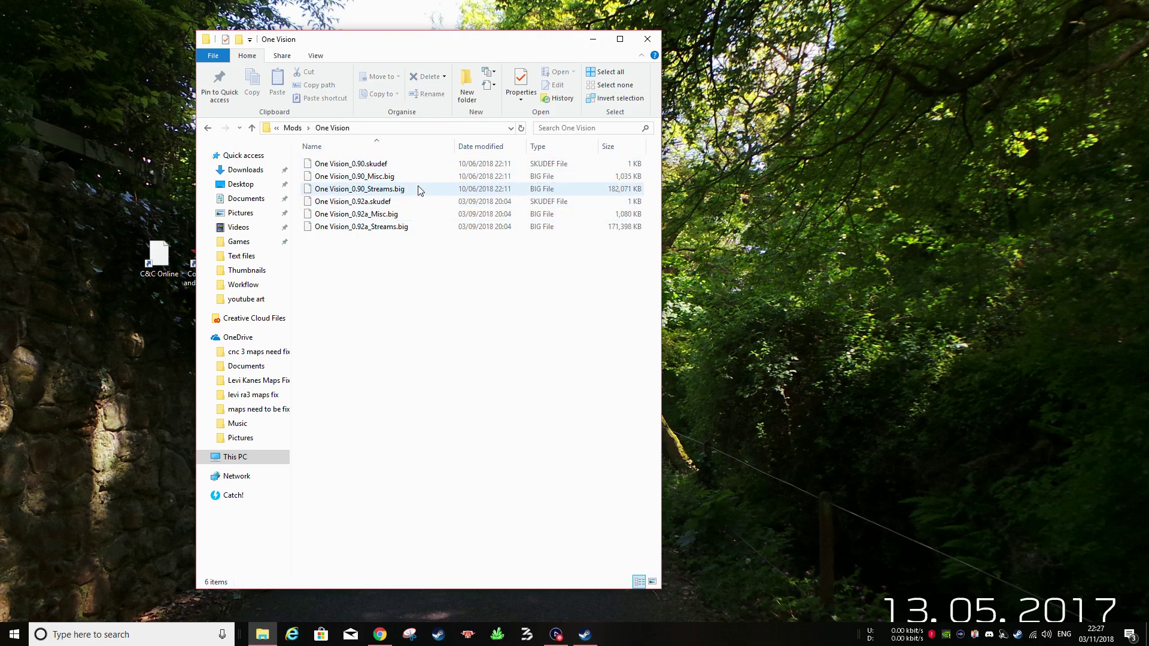
# Go back to the Kane's Wrath folder, reopen Mods, and close File Explorer.
pyautogui.click(209, 127)
pyautogui.click(209, 128)
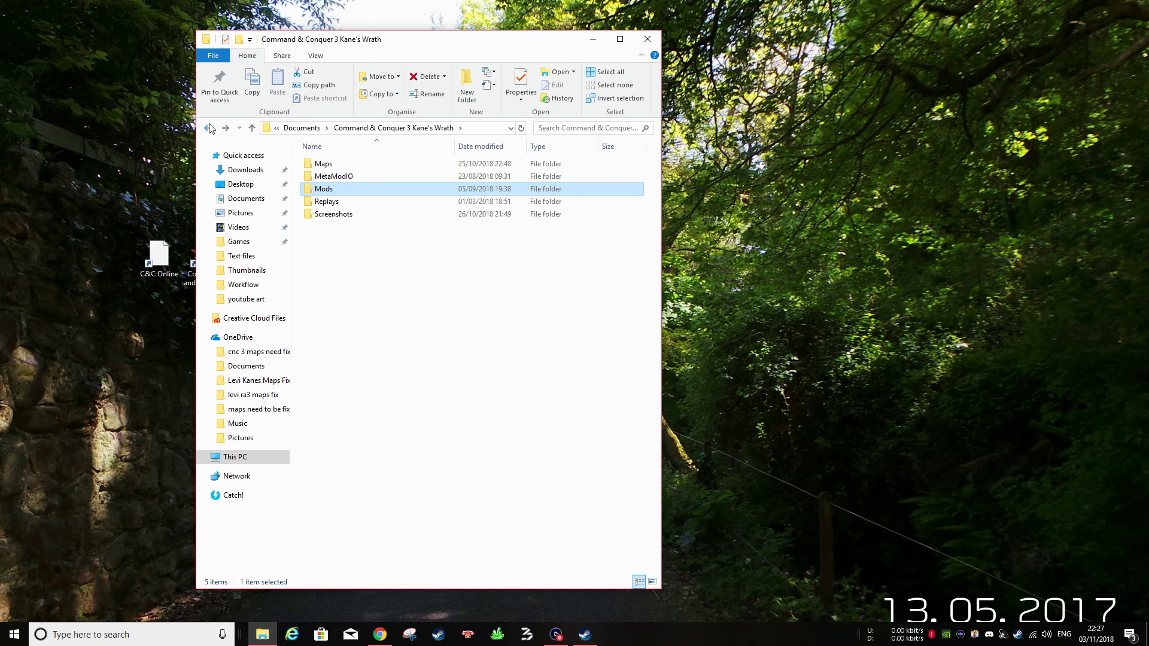
pyautogui.click(209, 127)
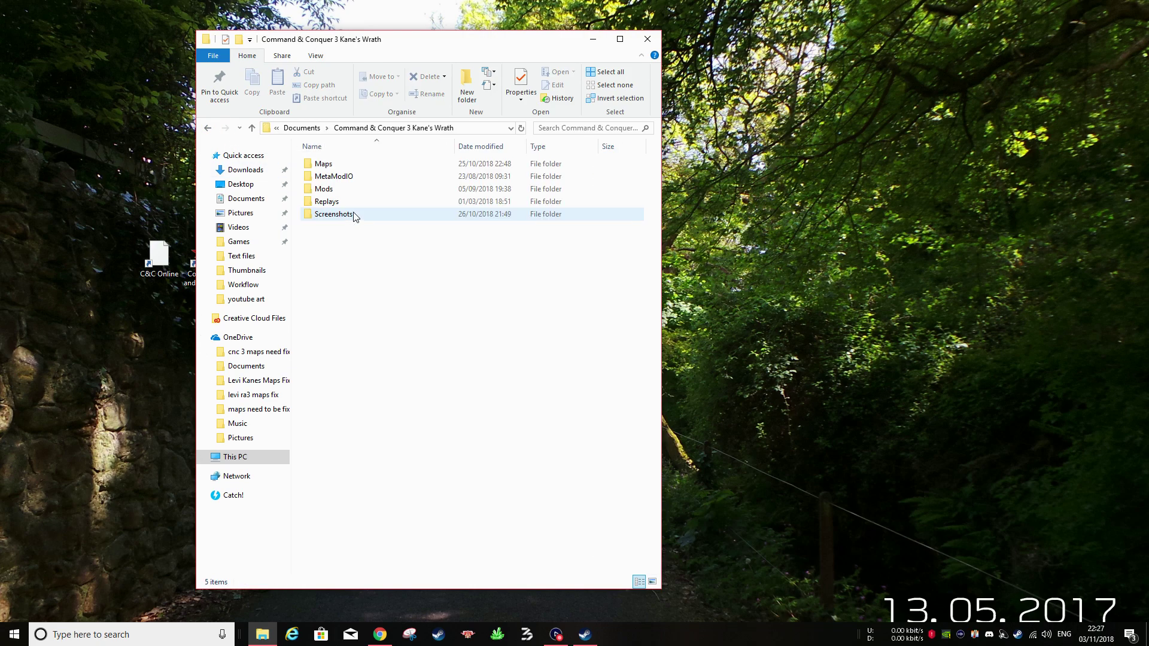
pyautogui.doubleClick(346, 190)
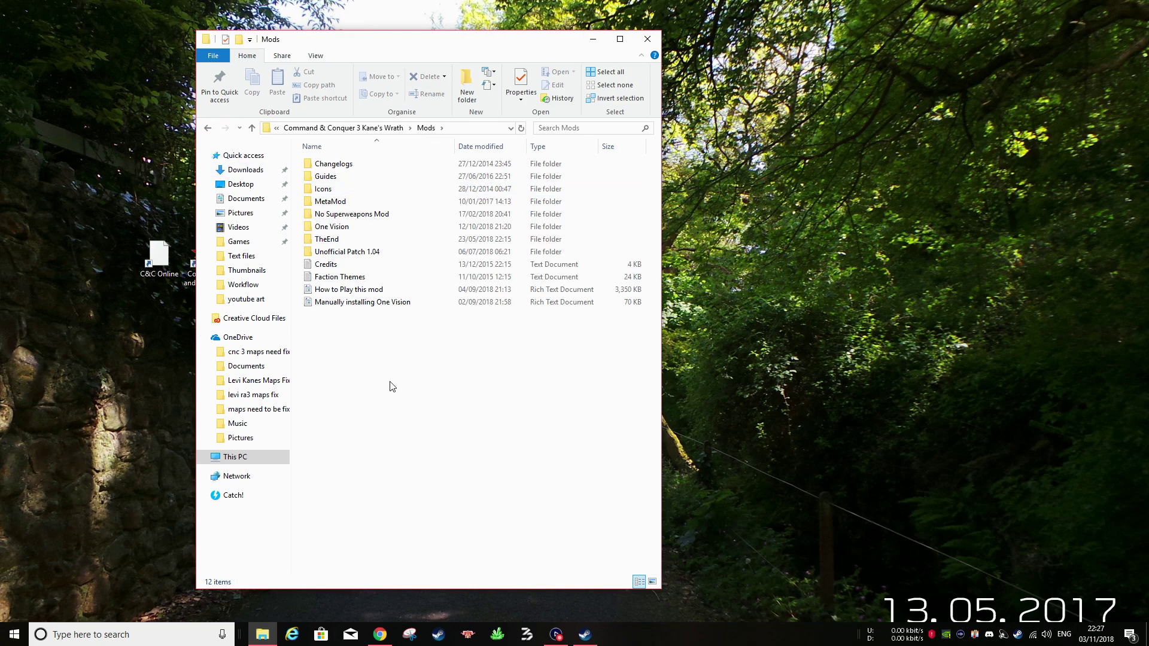
pyautogui.click(648, 39)
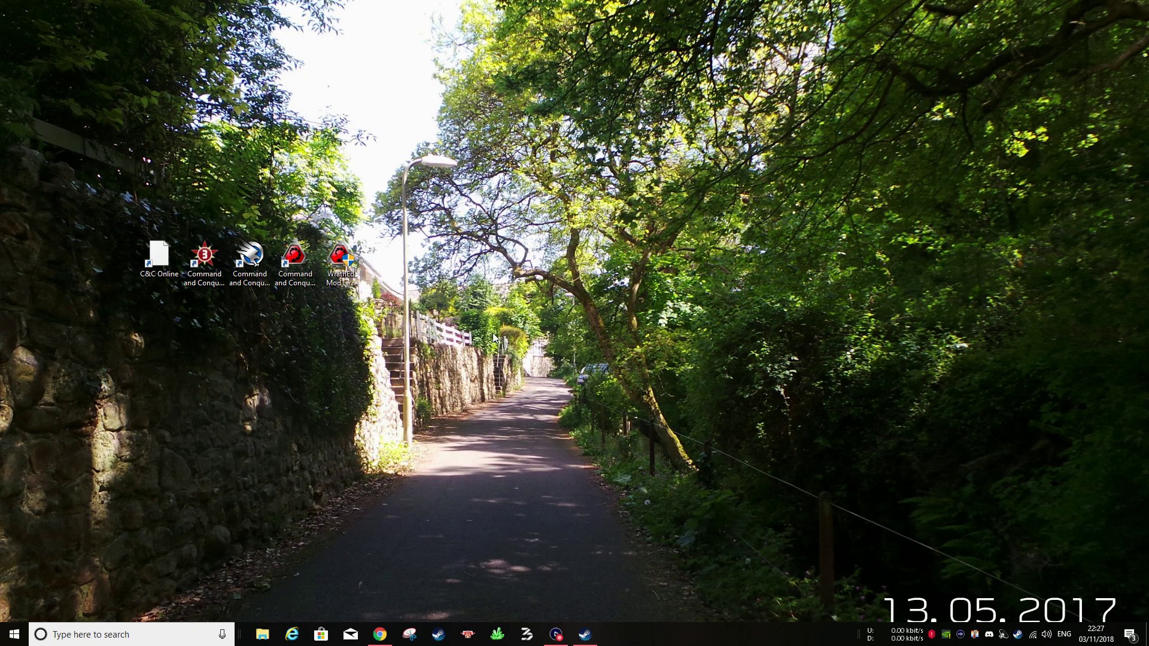
# Run WrathEd Mod Launcher as administrator and select the One Vision 0.92a mod.
pyautogui.click(334, 262)
pyautogui.rightClick(343, 257)
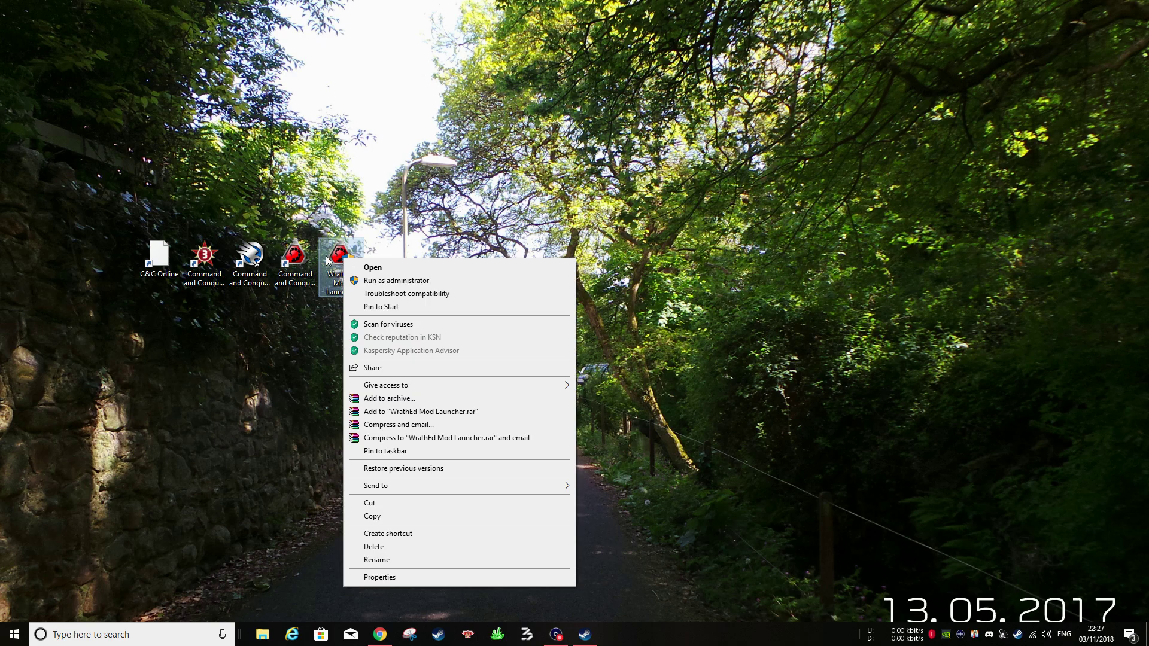
pyautogui.click(352, 190)
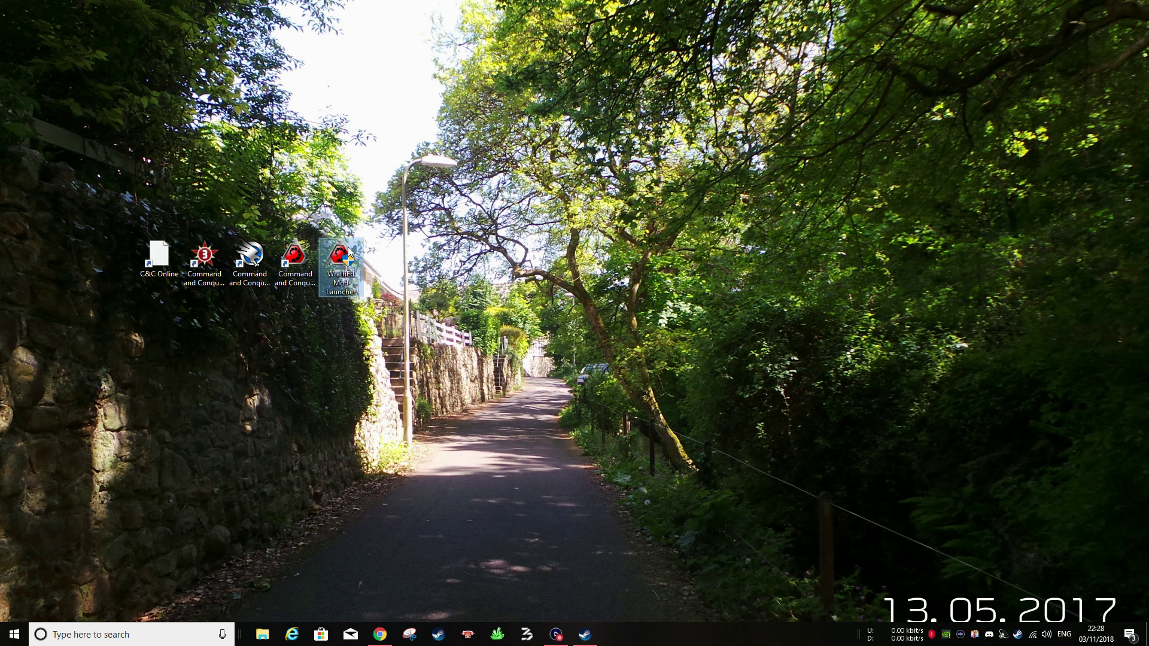
pyautogui.rightClick(349, 251)
pyautogui.click(357, 273)
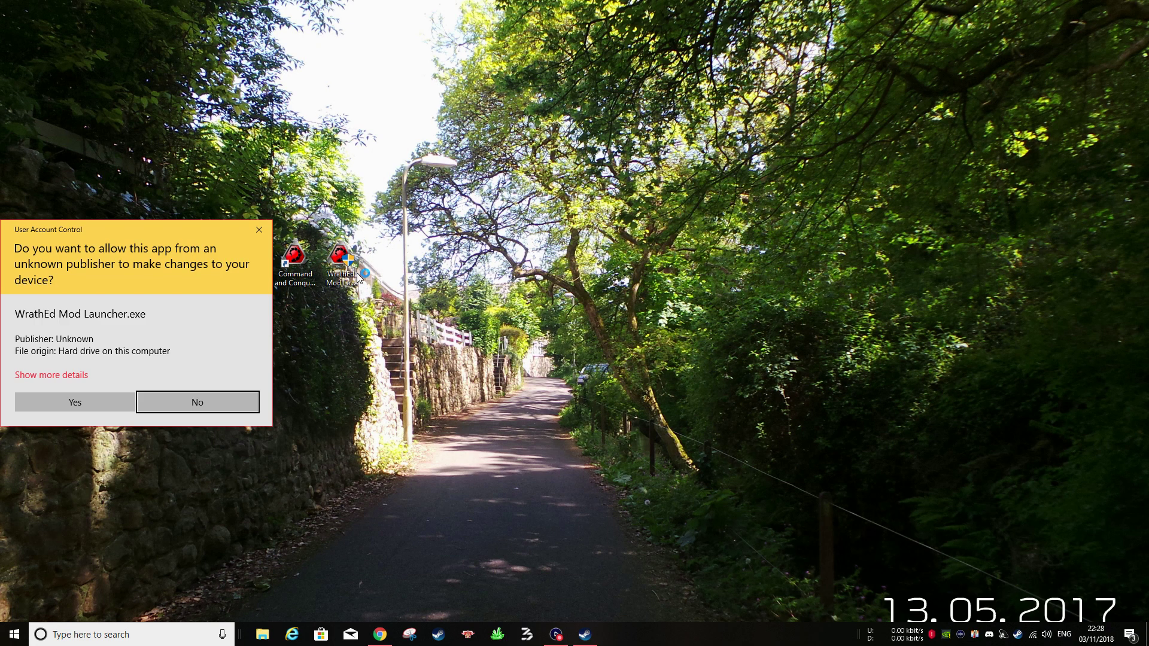
pyautogui.click(121, 403)
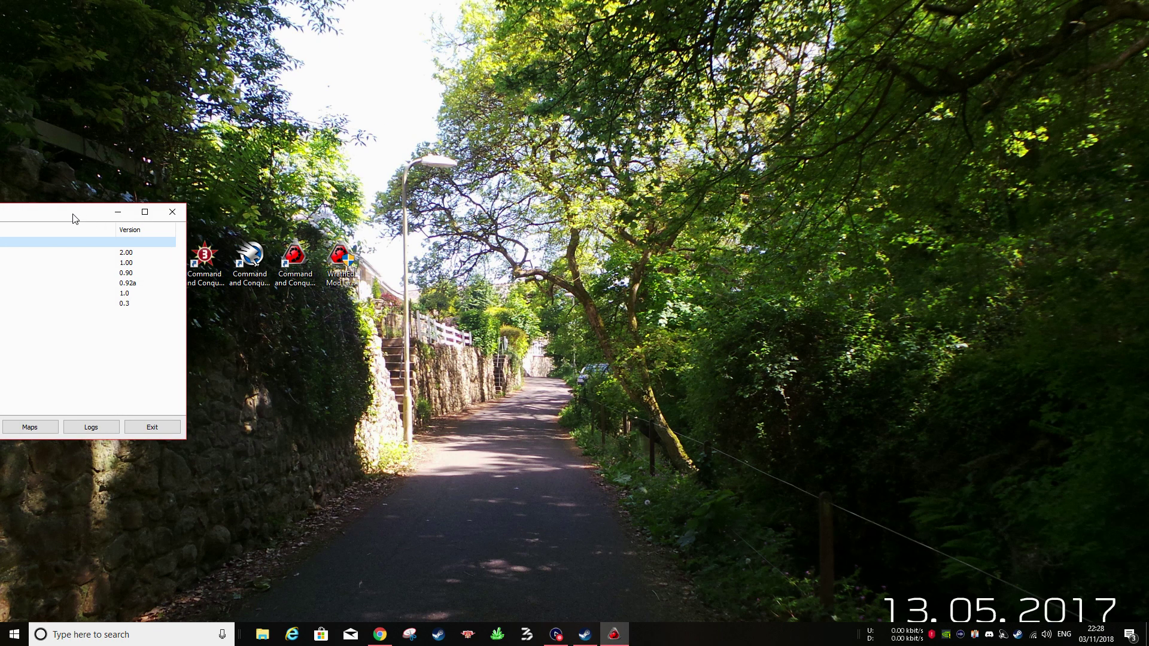
pyautogui.moveTo(74, 219); pyautogui.dragTo(641, 185)
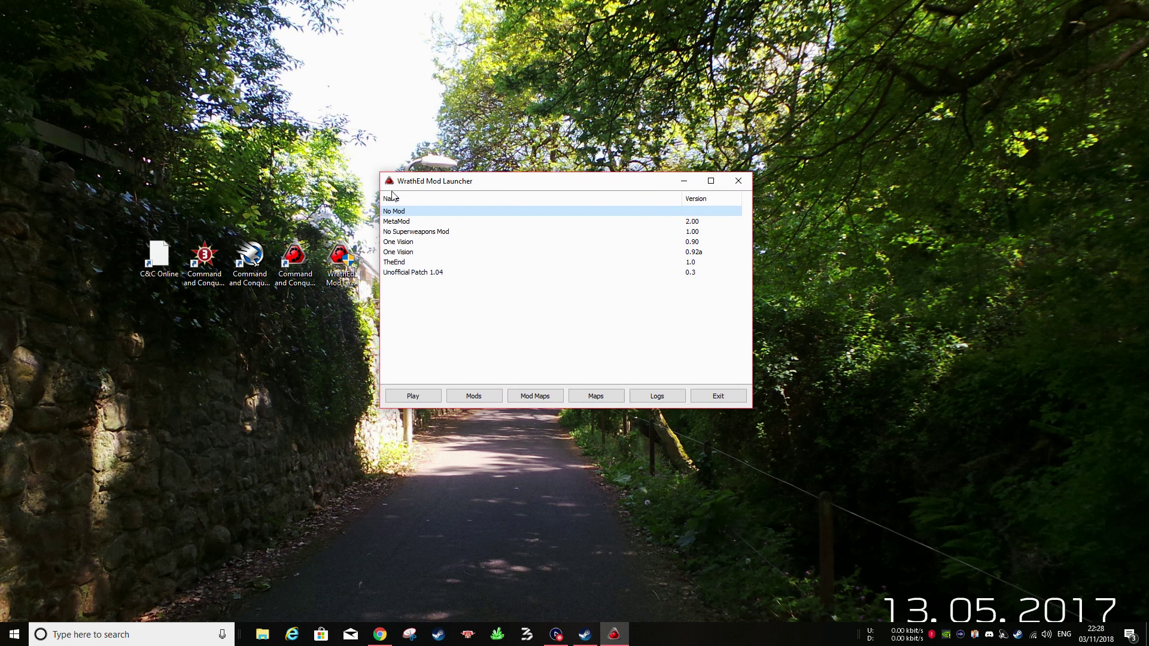
pyautogui.click(424, 252)
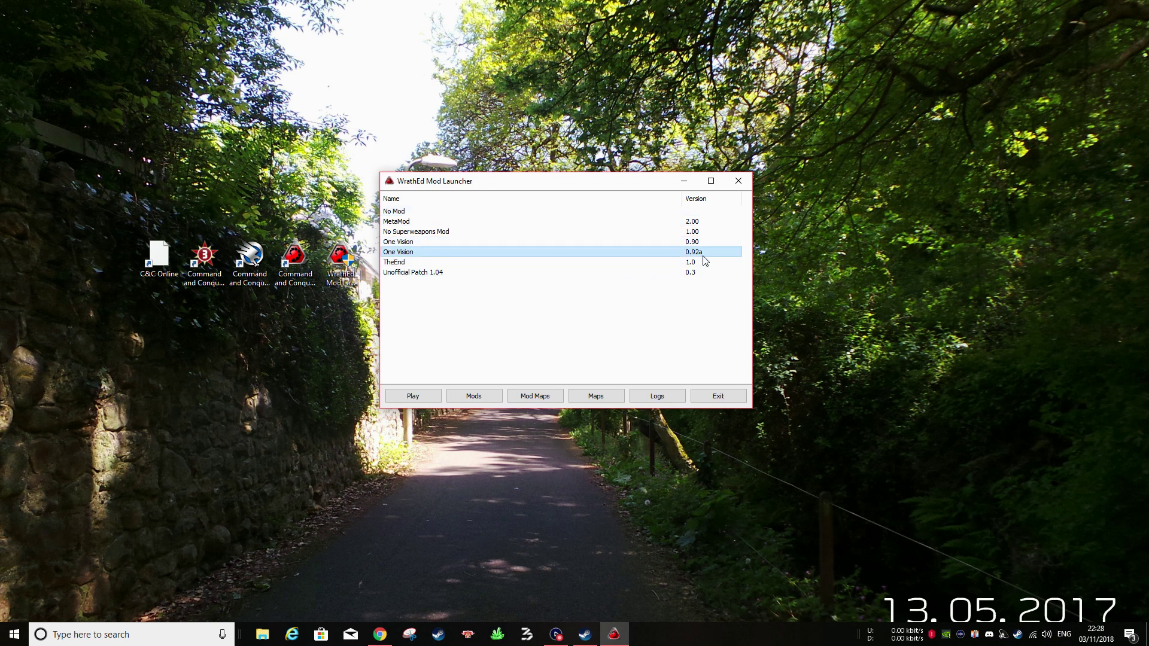
pyautogui.click(428, 401)
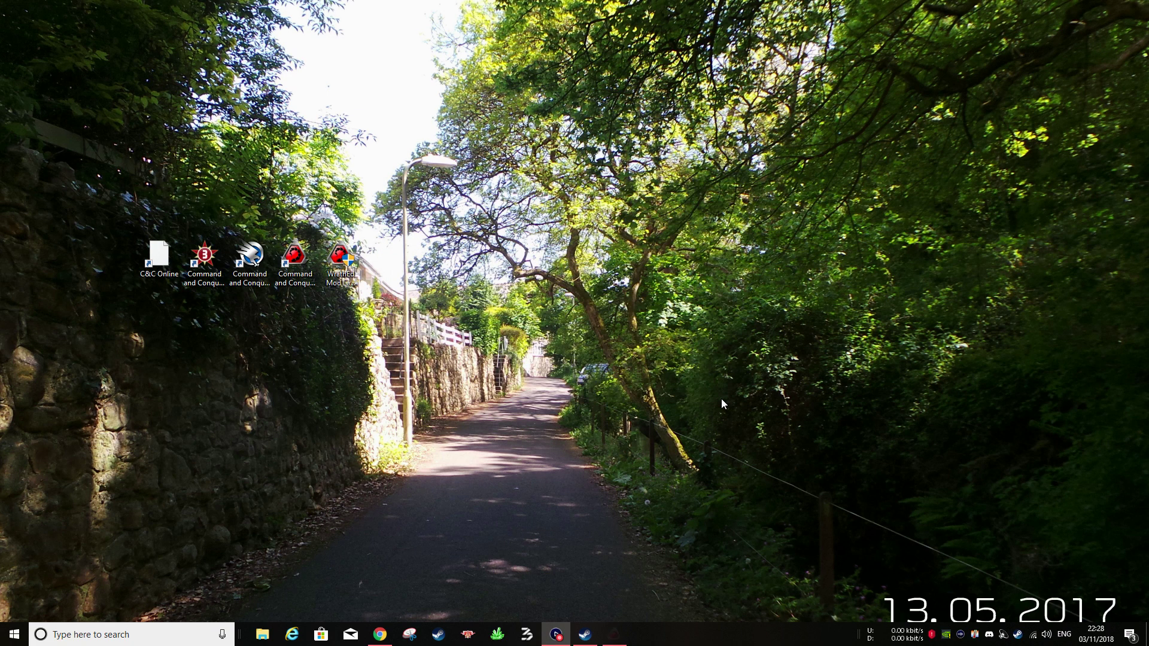